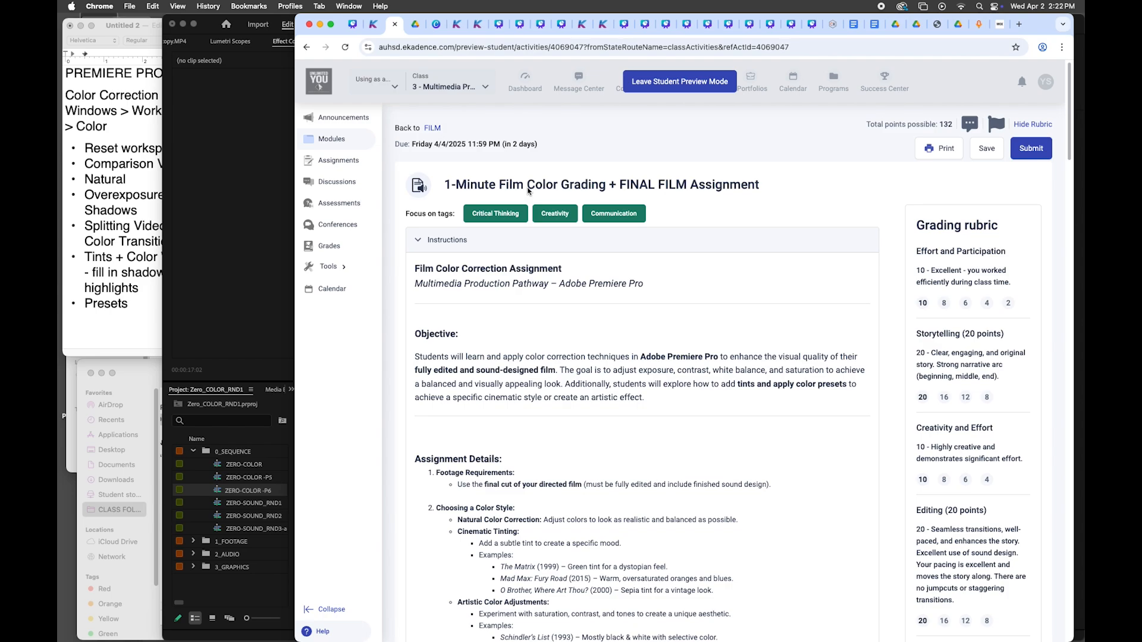
- Review the assignment's Choosing a Color Style section and the Canva slides on natural, tint and artistic color samples in full screen
scroll(1069, 155, "down", 5)
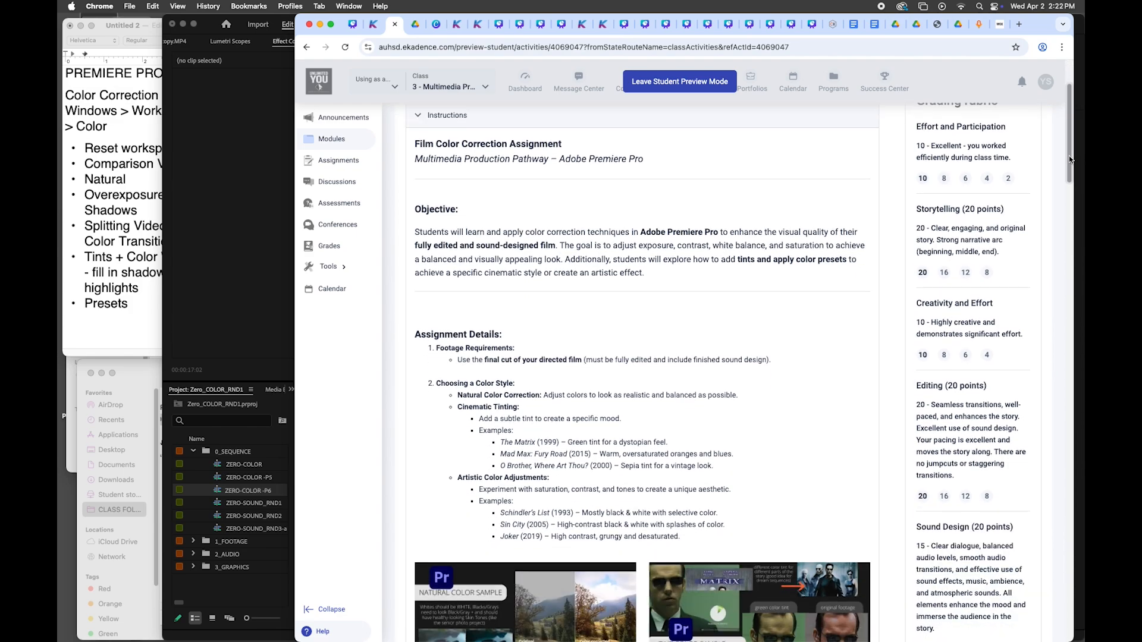
left_click_drag(438, 270, 581, 398)
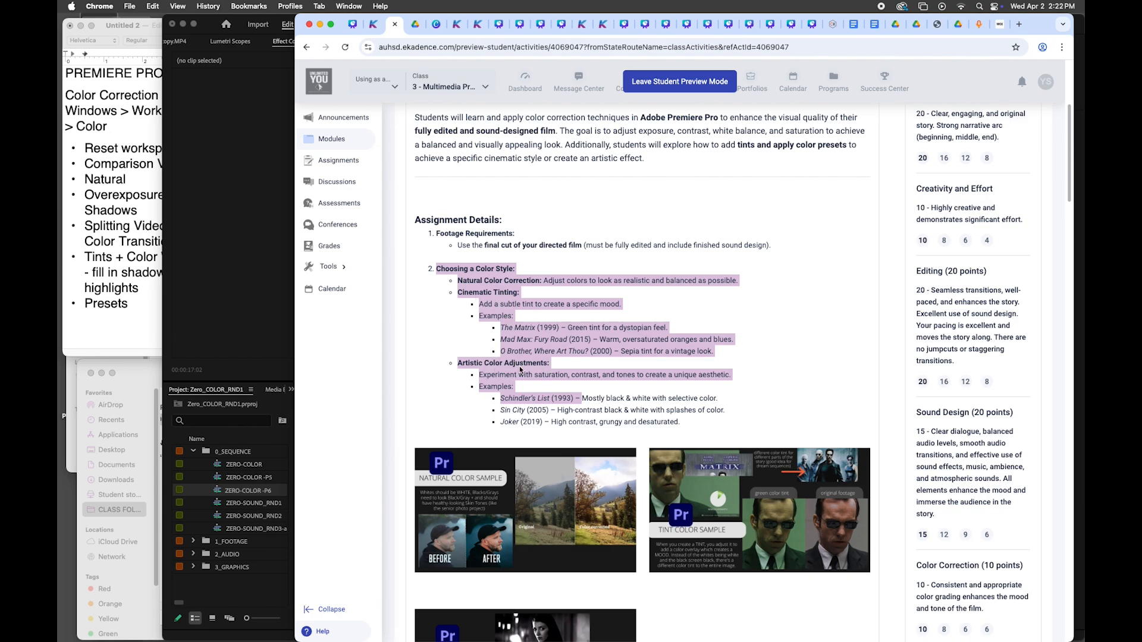
left_click(353, 24)
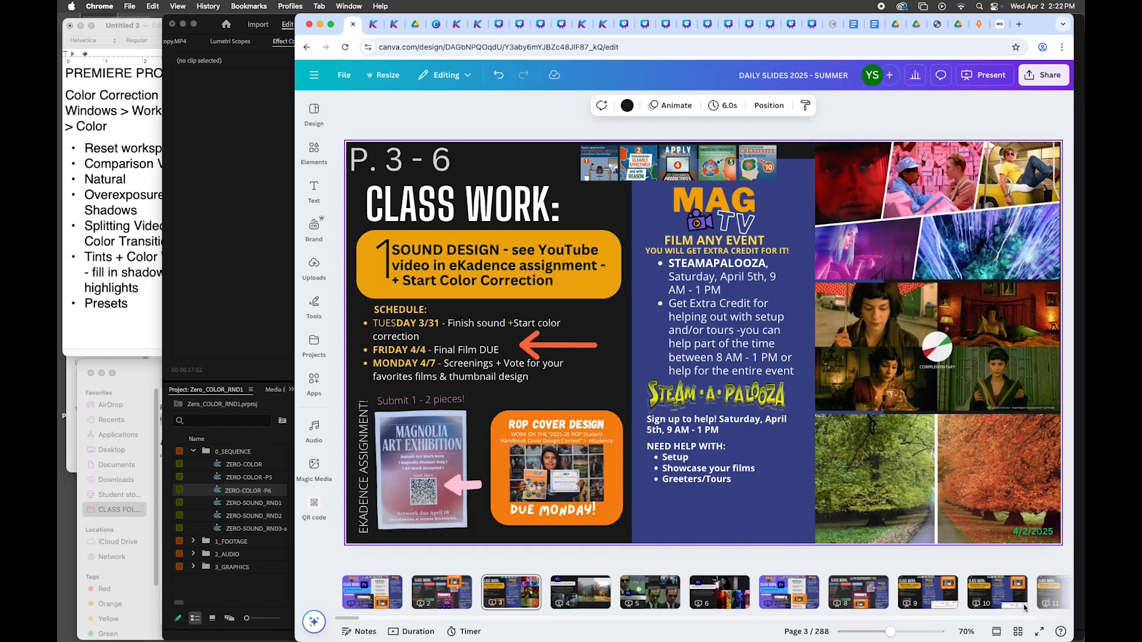
left_click(1039, 633)
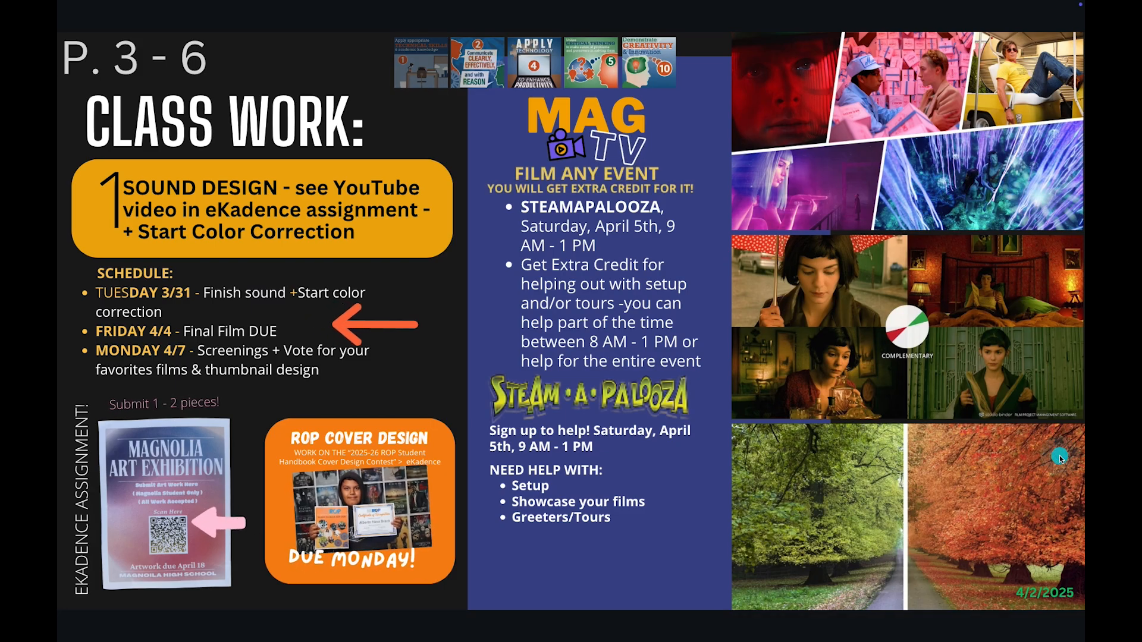
left_click(1016, 458)
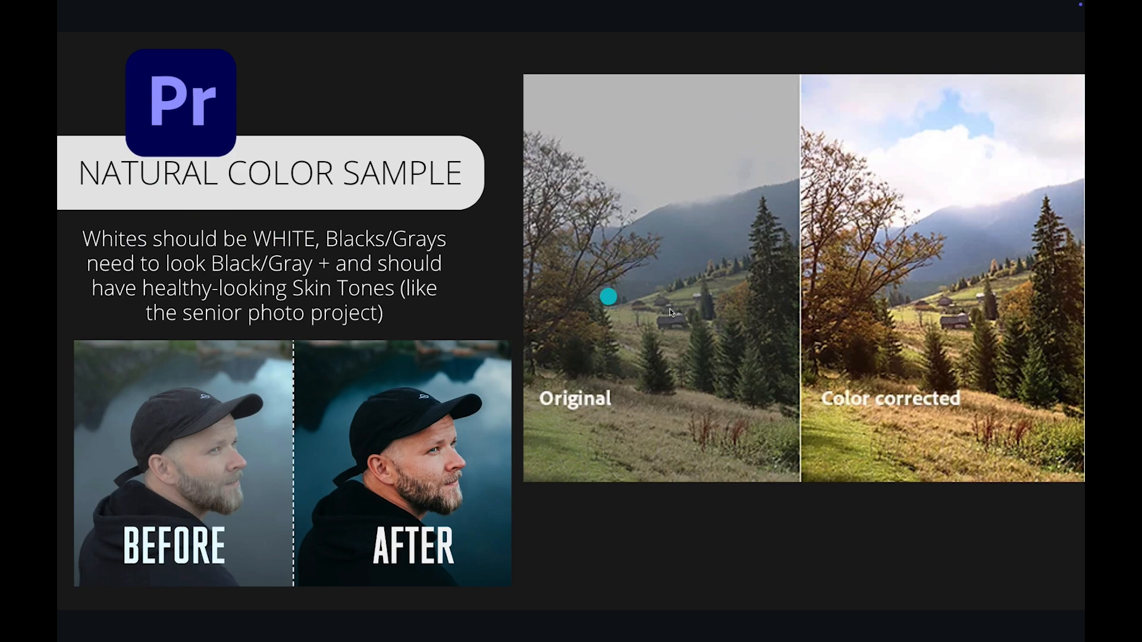
left_click(1035, 483)
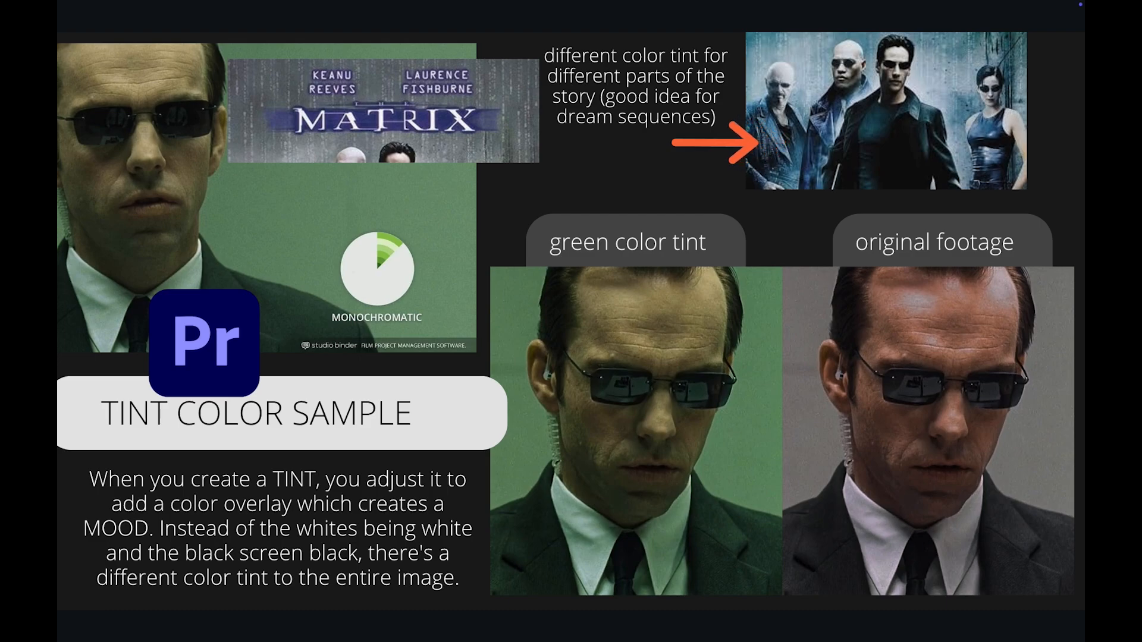
left_click(1040, 193)
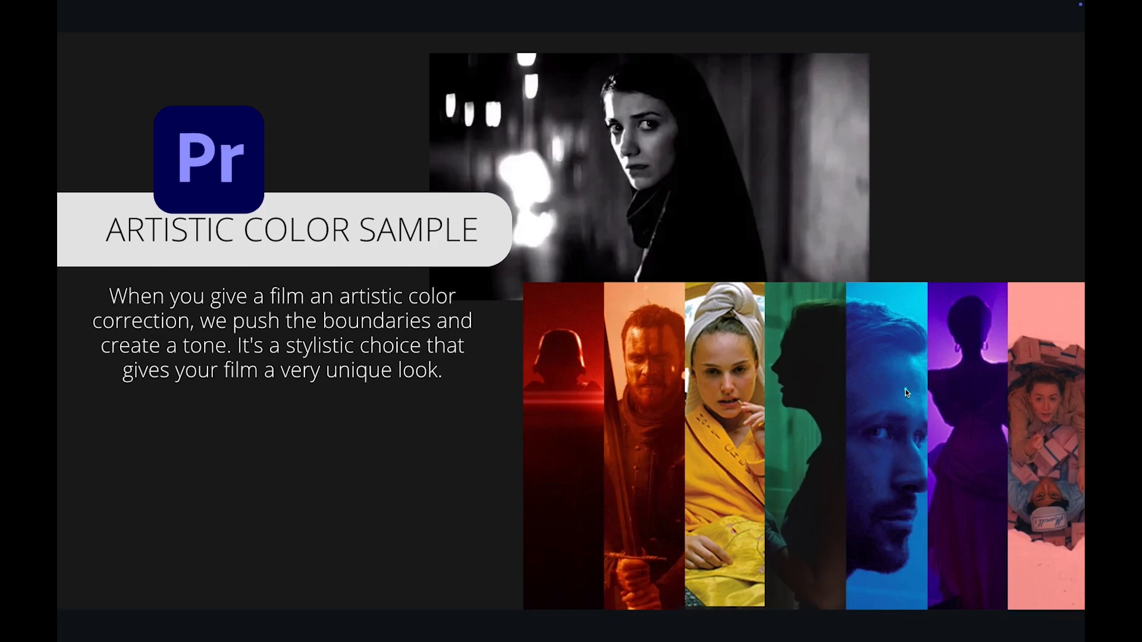
key("Escape")
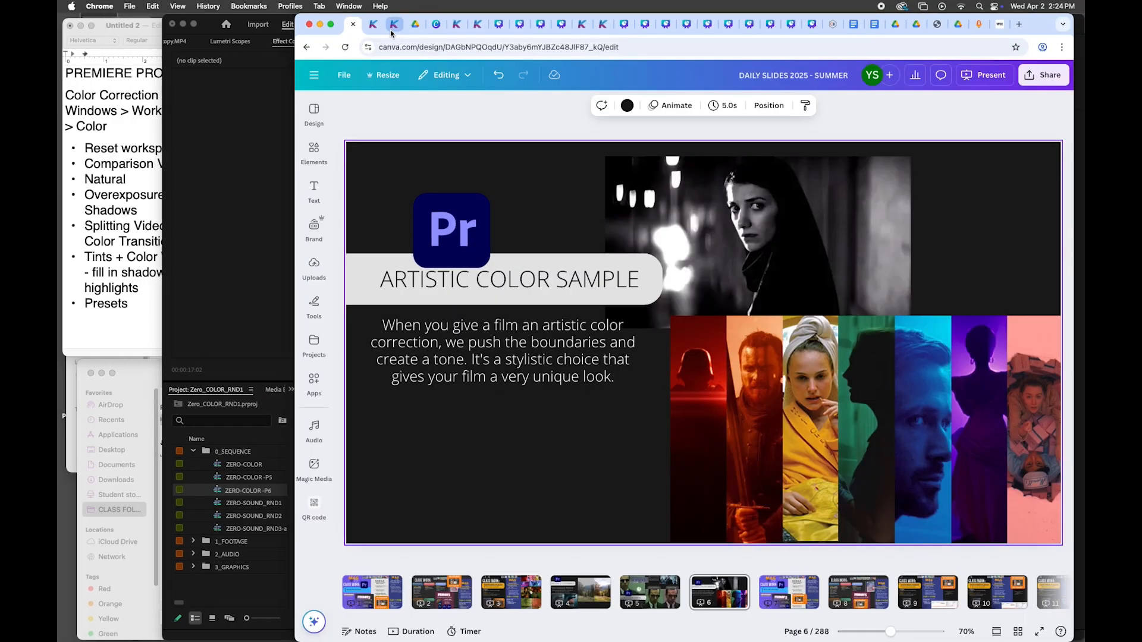
- Return to the film assignment and read its Steps to Complete and Adding Tints and Color Presets sections
left_click(396, 26)
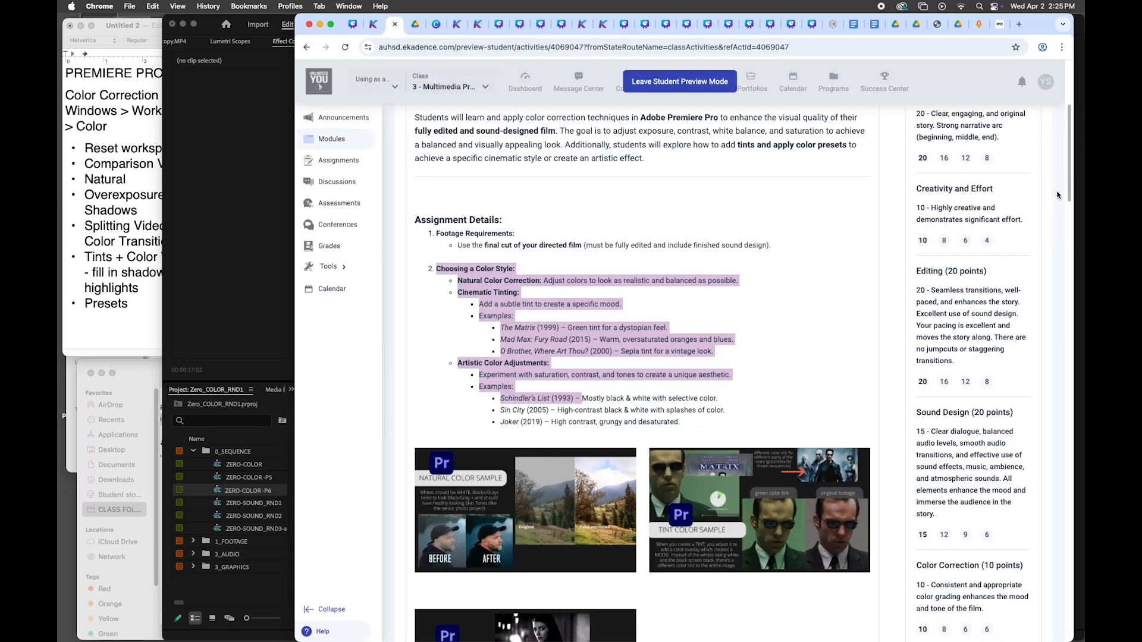
left_click_drag(1067, 195, 1064, 302)
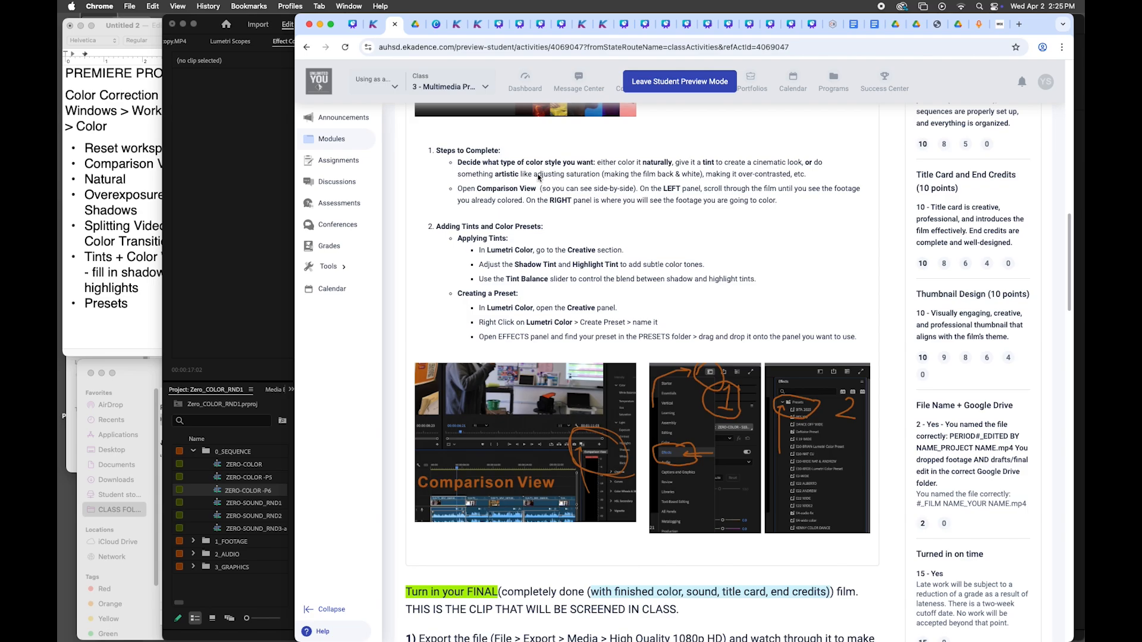
- Switch to Premiere Pro and open the ZERO-COLOR -P6 sequence from the 0_SEQUENCE bin
key("super+Tab")
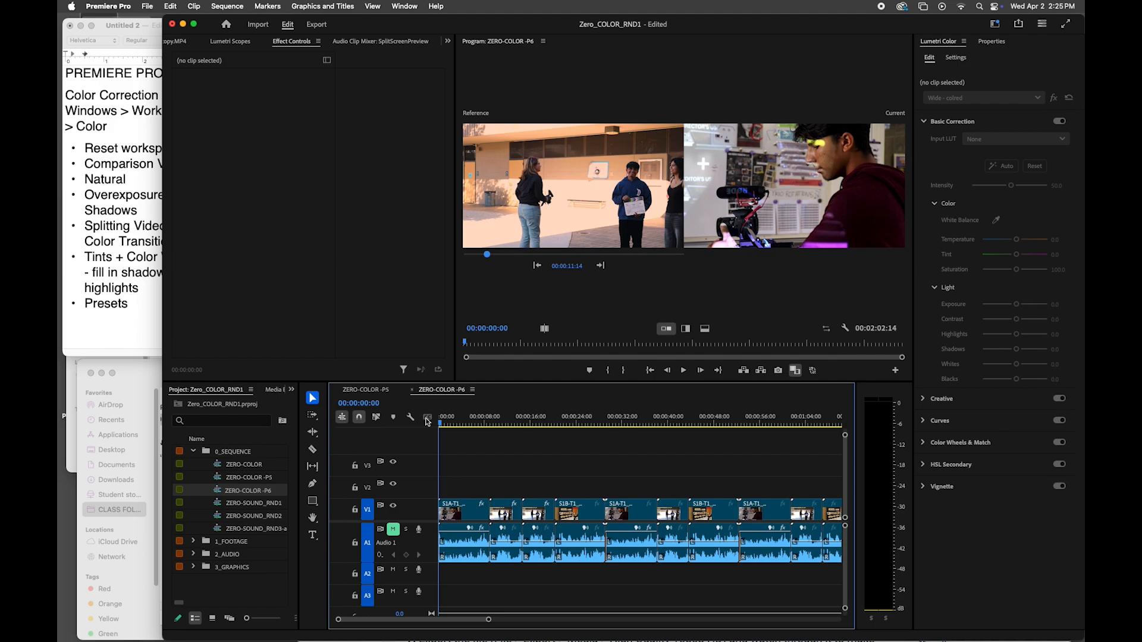
left_click_drag(443, 430, 420, 424)
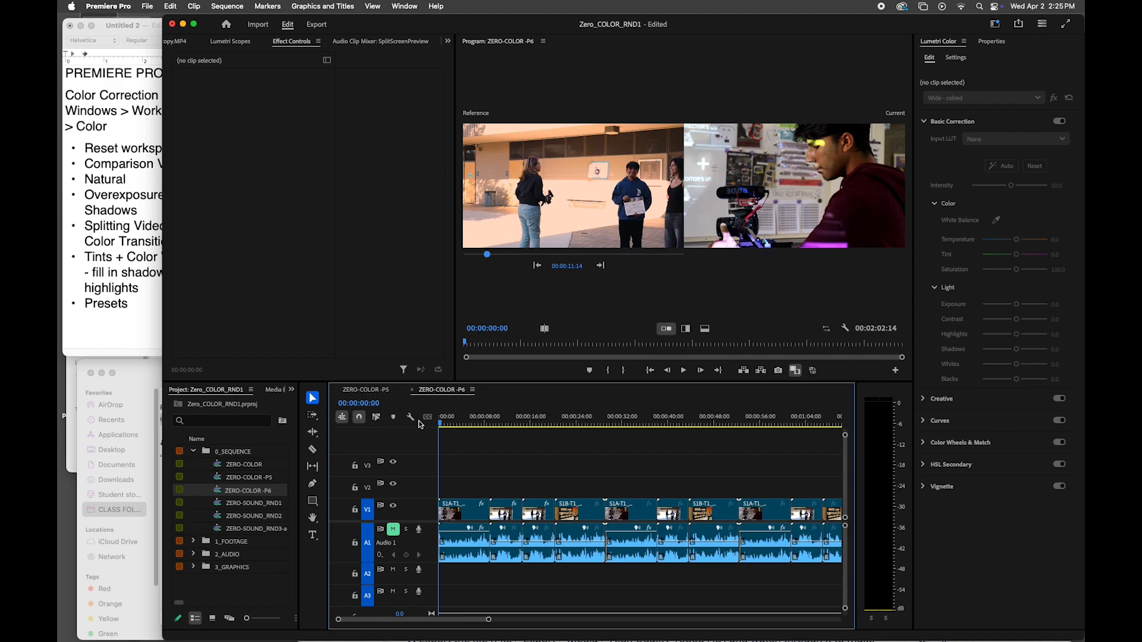
right_click(222, 493)
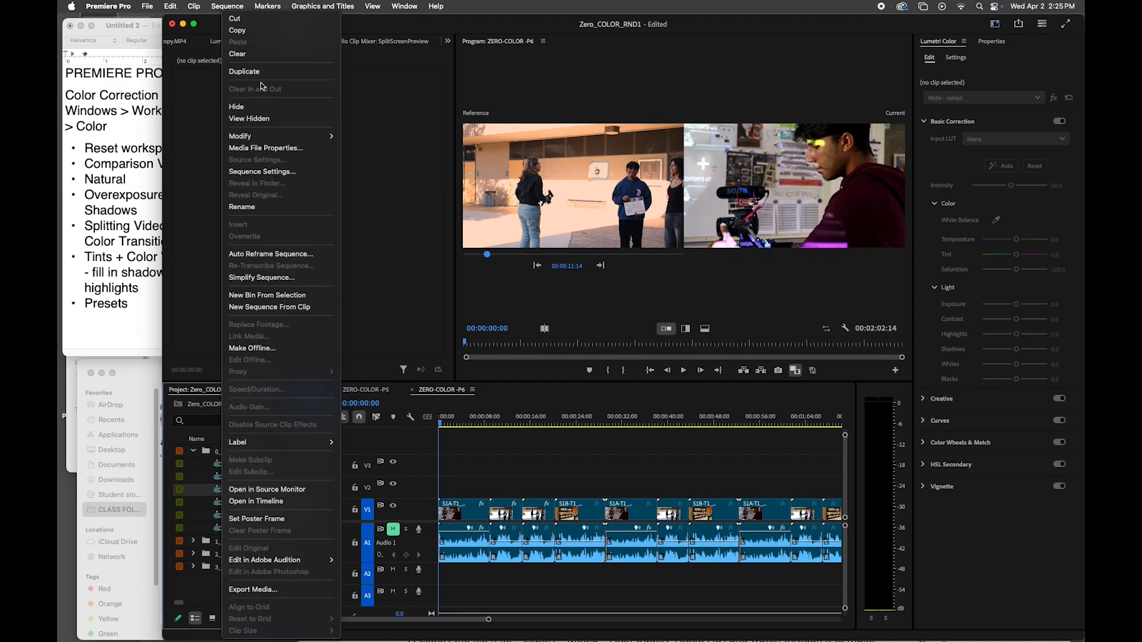
left_click(203, 512)
left_click(237, 491)
double_click(217, 493)
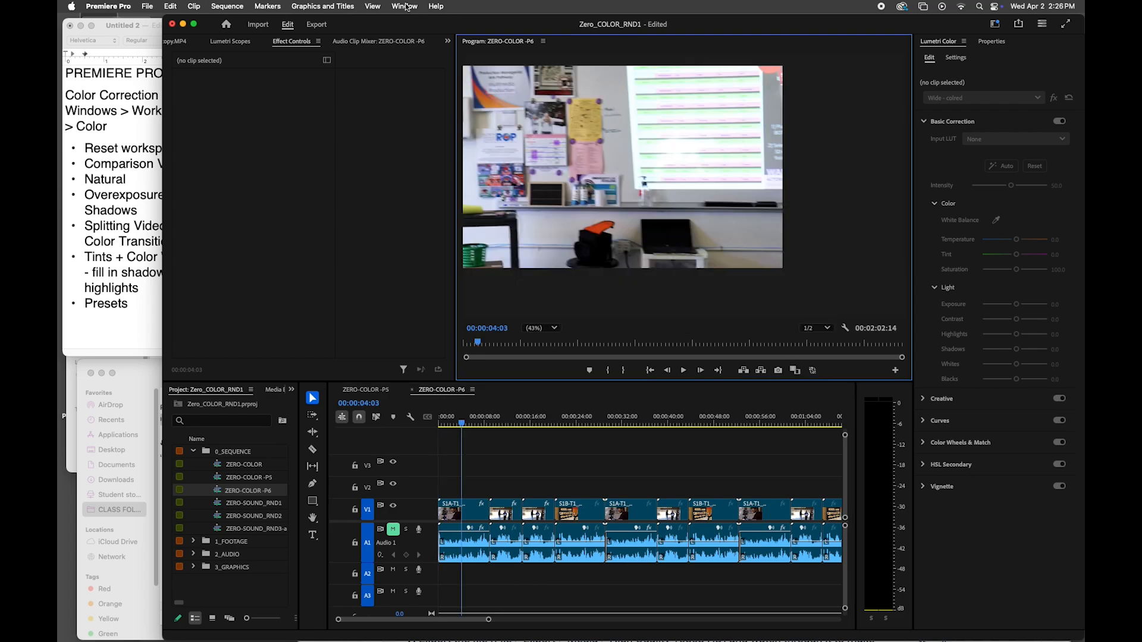
- Apply the Color workspace and reset it to its saved layout
left_click(405, 6)
mouse_move(488, 22)
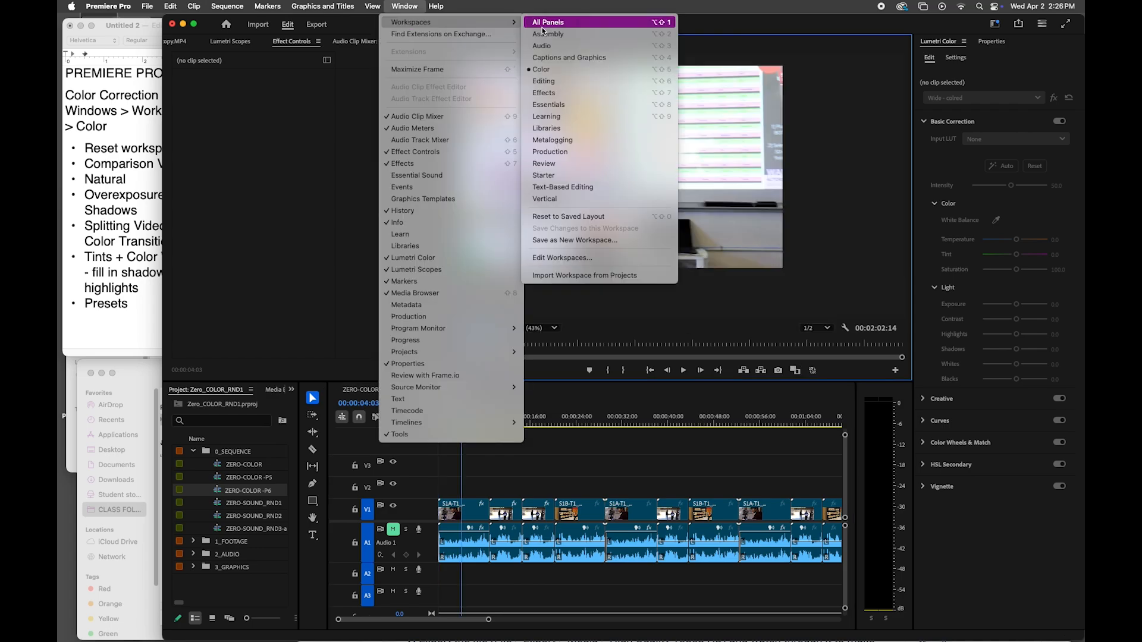
left_click(548, 70)
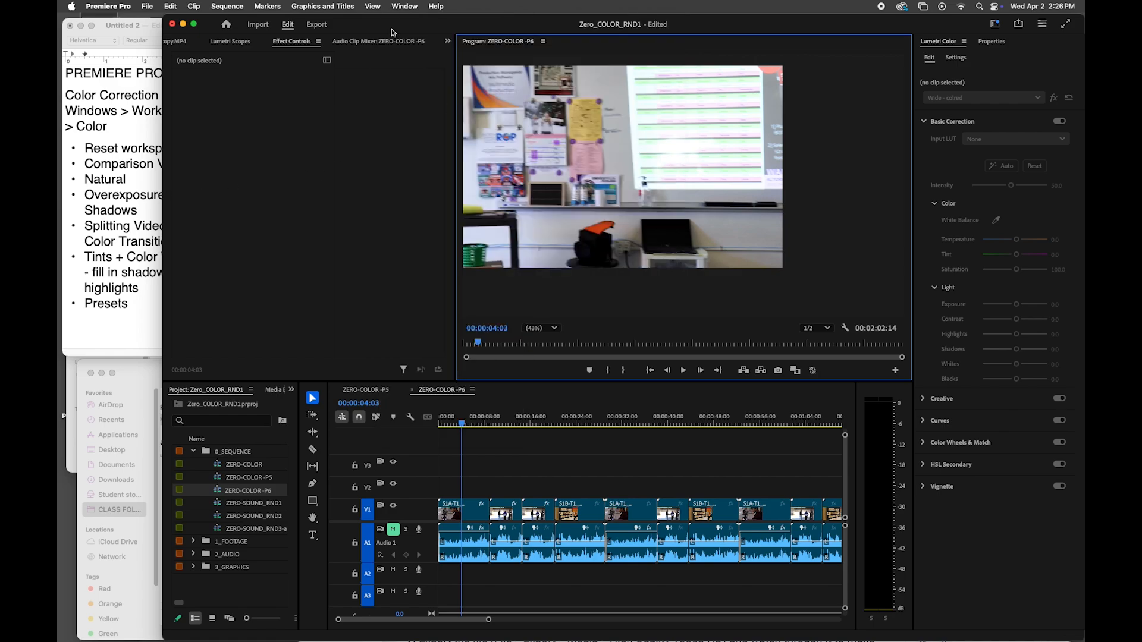
left_click(405, 6)
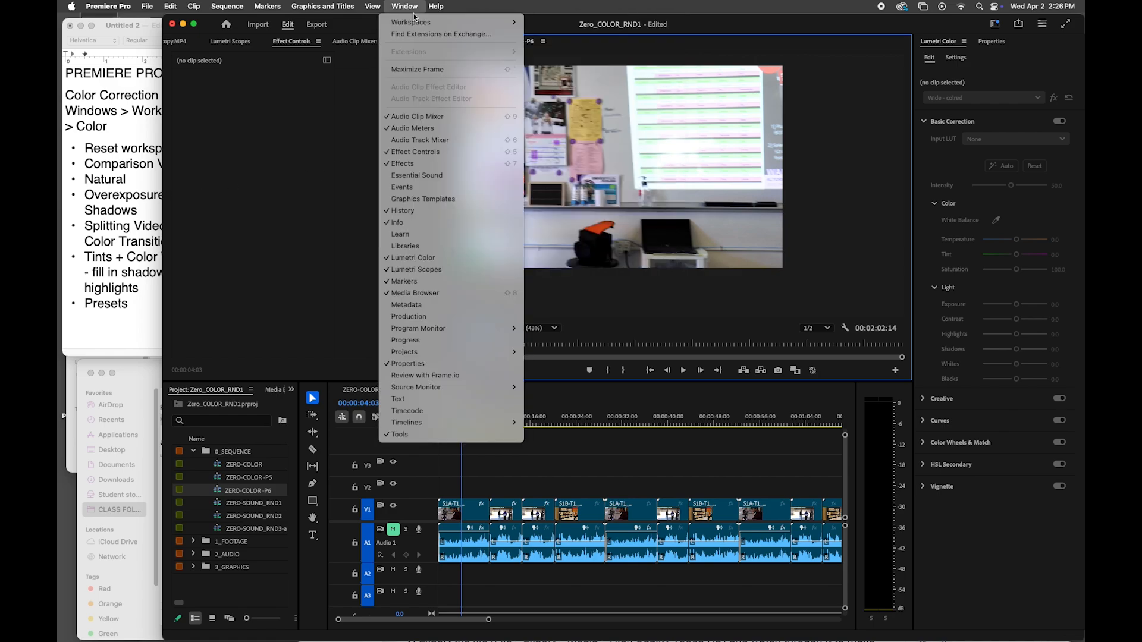
mouse_move(440, 22)
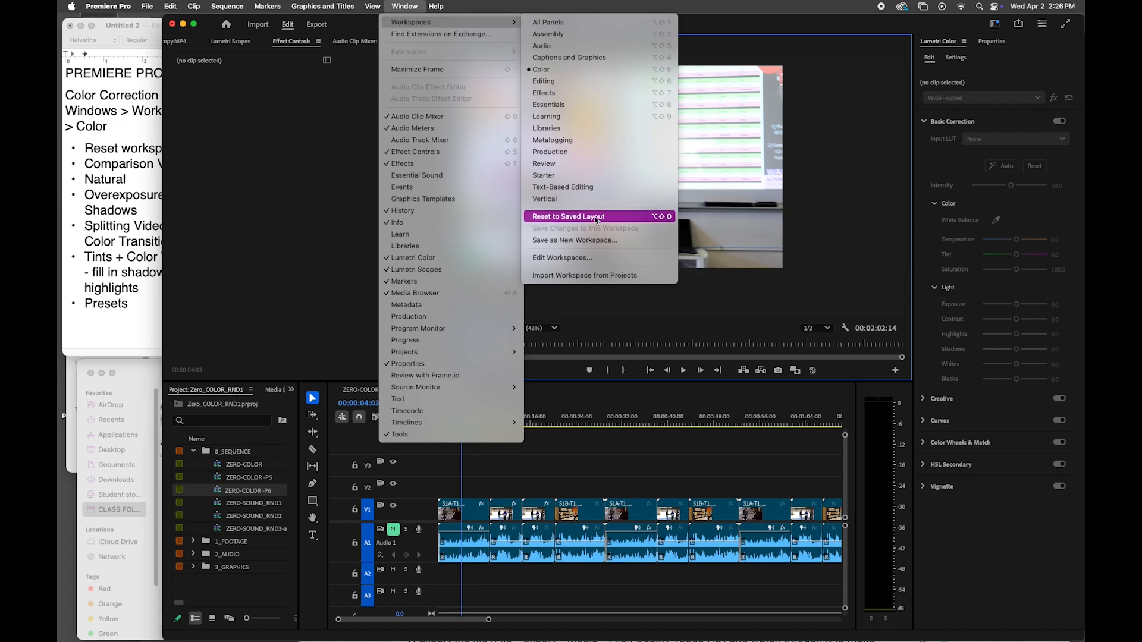
left_click(634, 223)
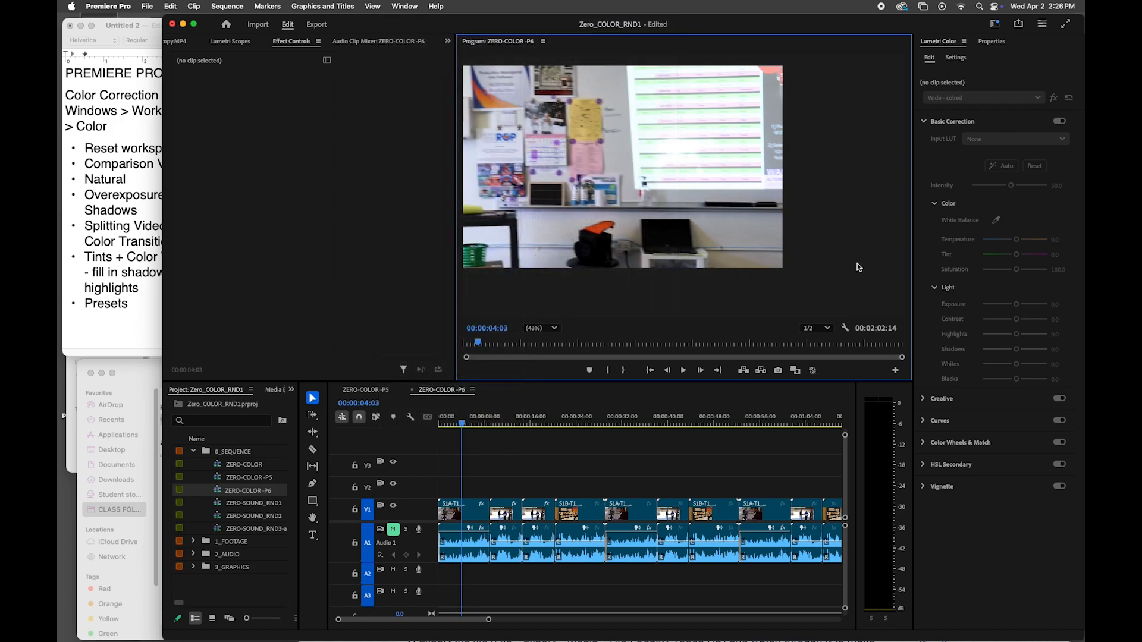
- Park the playhead at 00:00:06:19 and apply automatic Lumetri basic correction to the first S1A-T1 clip
key("super+Tab")
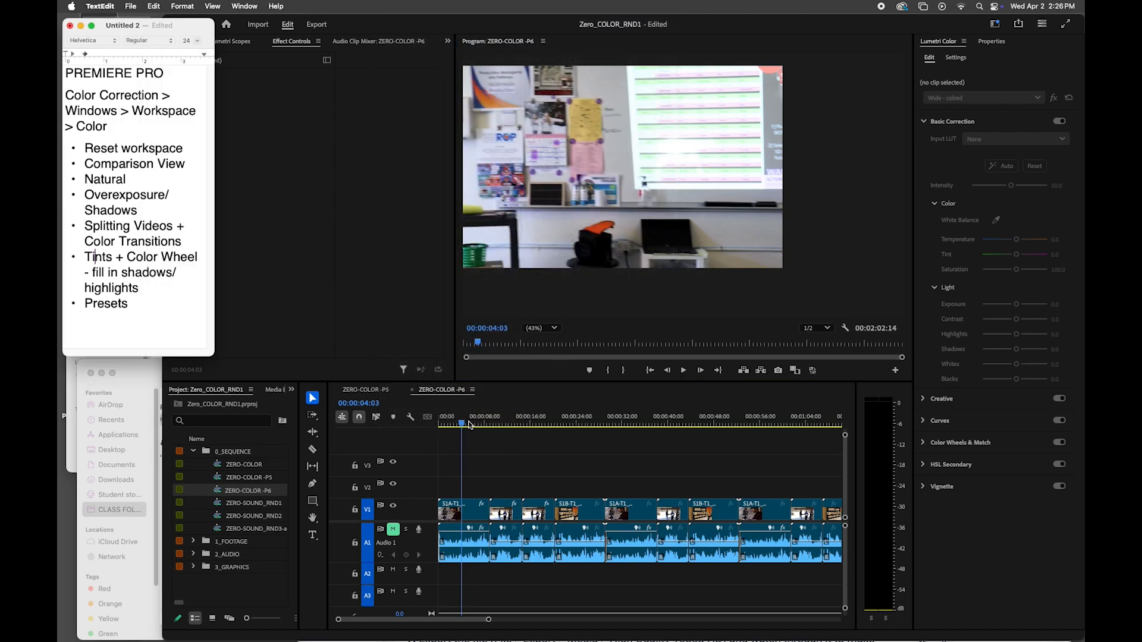
left_click(470, 425)
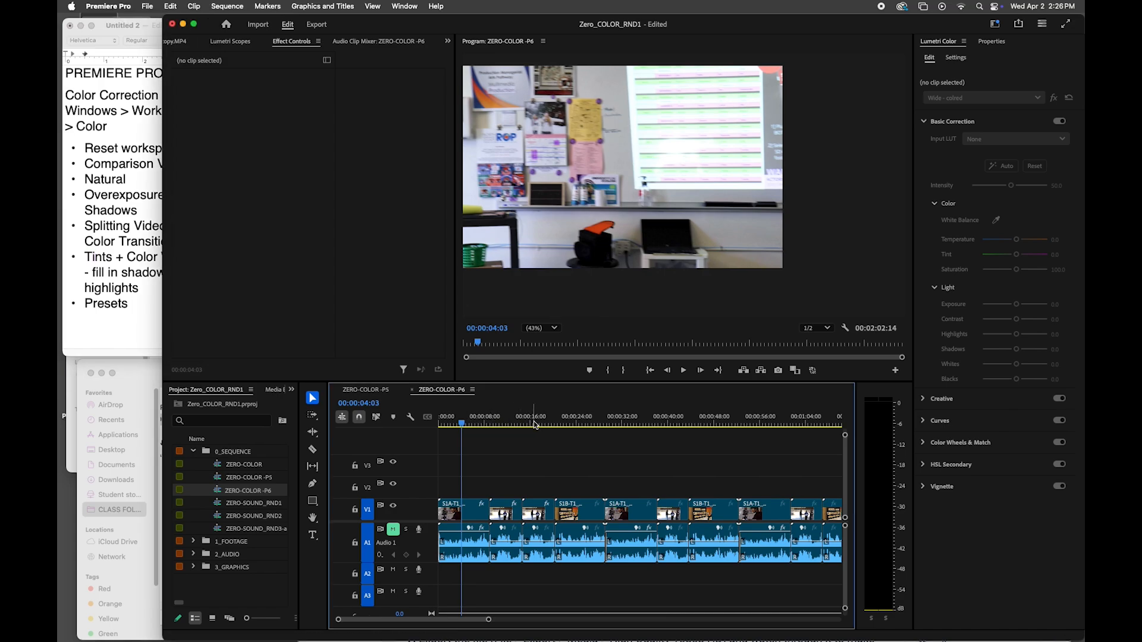
left_click(468, 424)
left_click_drag(468, 424, 476, 424)
left_click(461, 512)
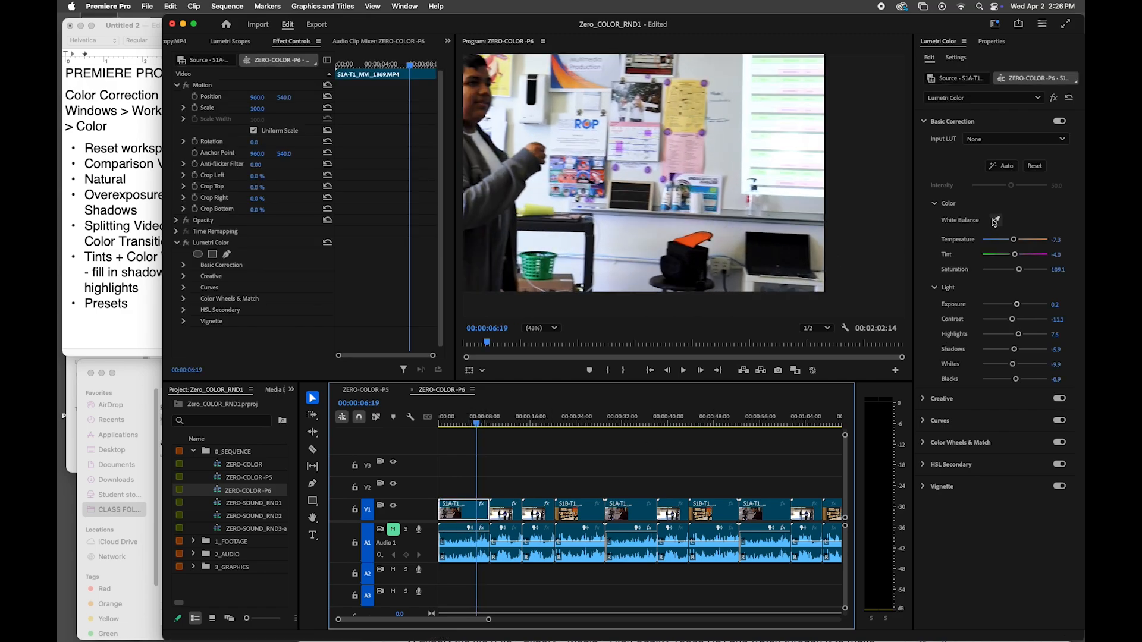
left_click(1004, 166)
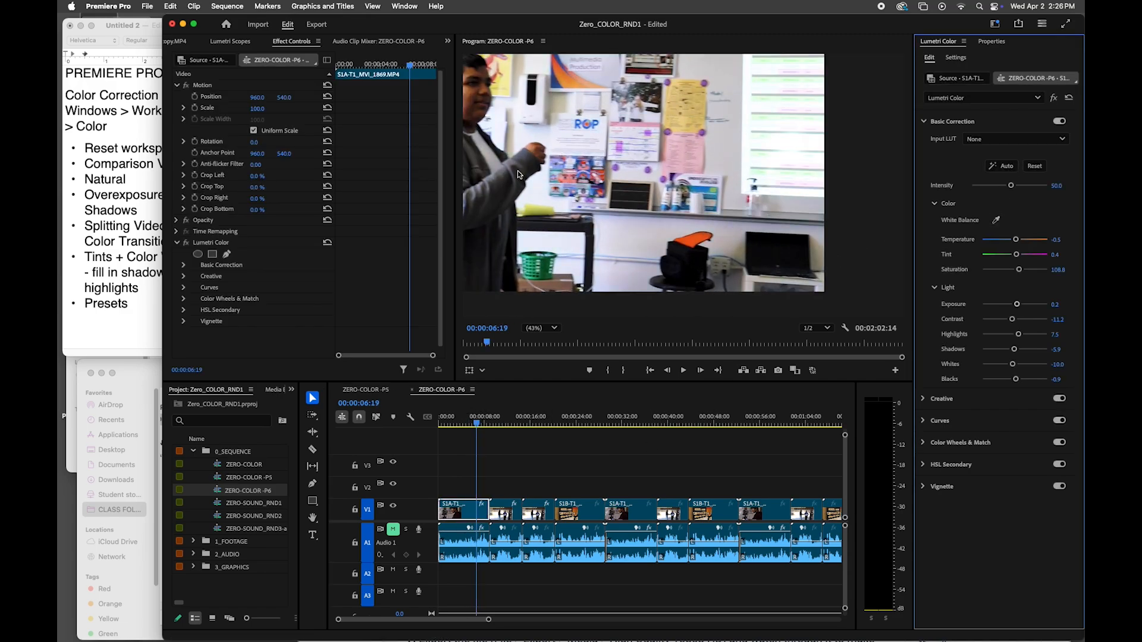
- Sample the white classroom wall for the first clip's white balance, and set its Temperature to 2.4
left_click(996, 220)
left_click(996, 220)
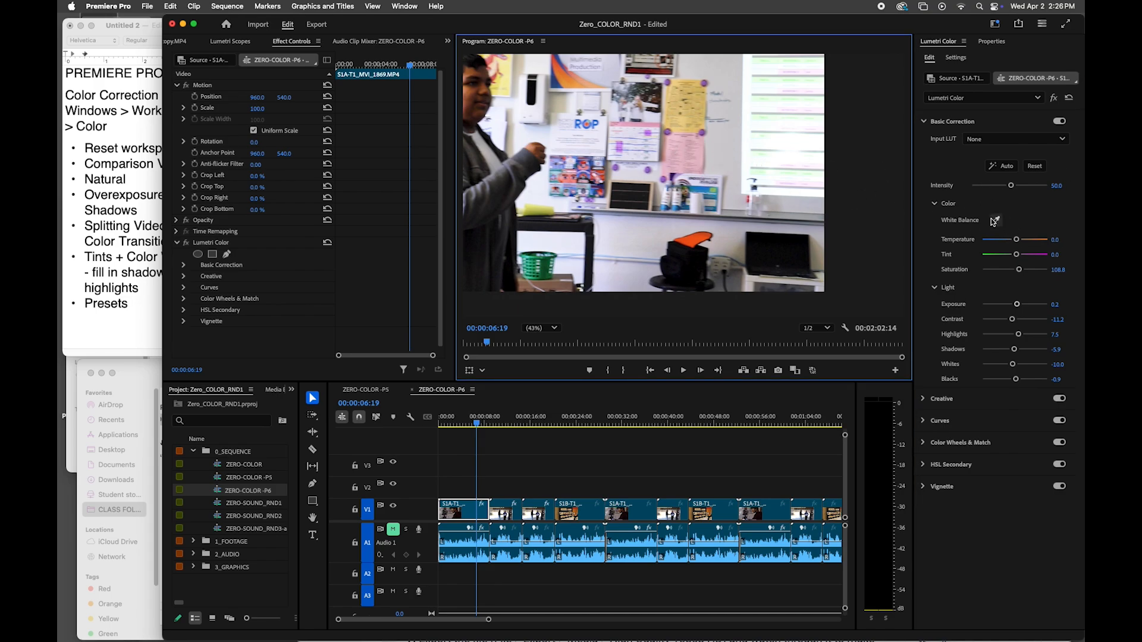
left_click(719, 157)
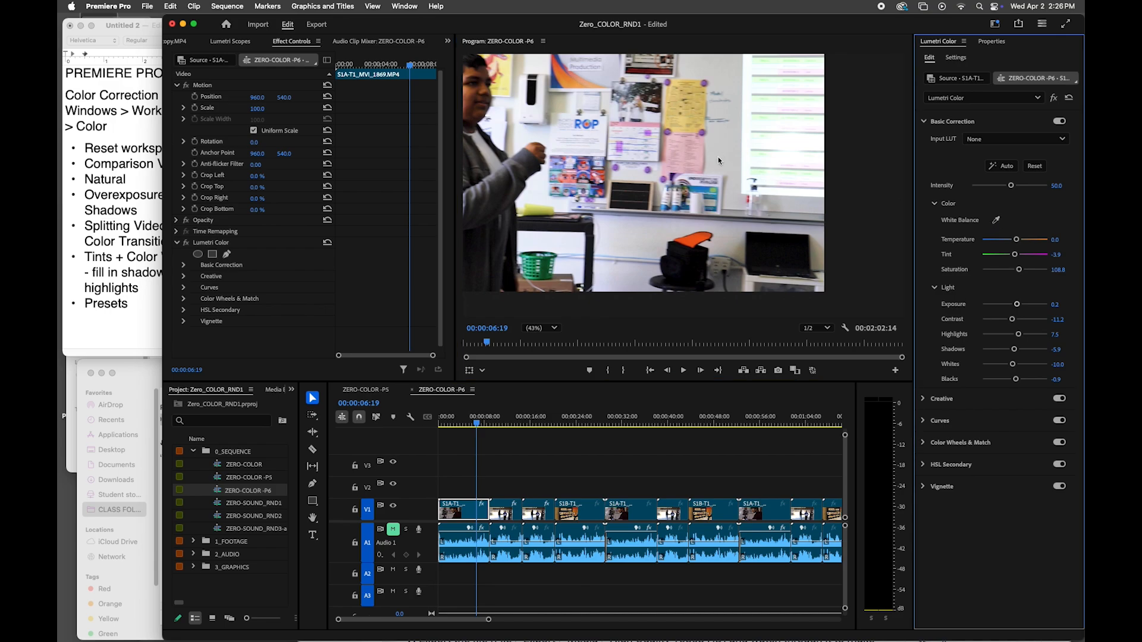
left_click_drag(1015, 243, 1015, 242)
- Scrub through the second and third clips, park the playhead at 00:00:11:17 and turn on Comparison View
left_click(505, 421)
left_click_drag(504, 421, 509, 427)
left_click_drag(512, 422, 536, 427)
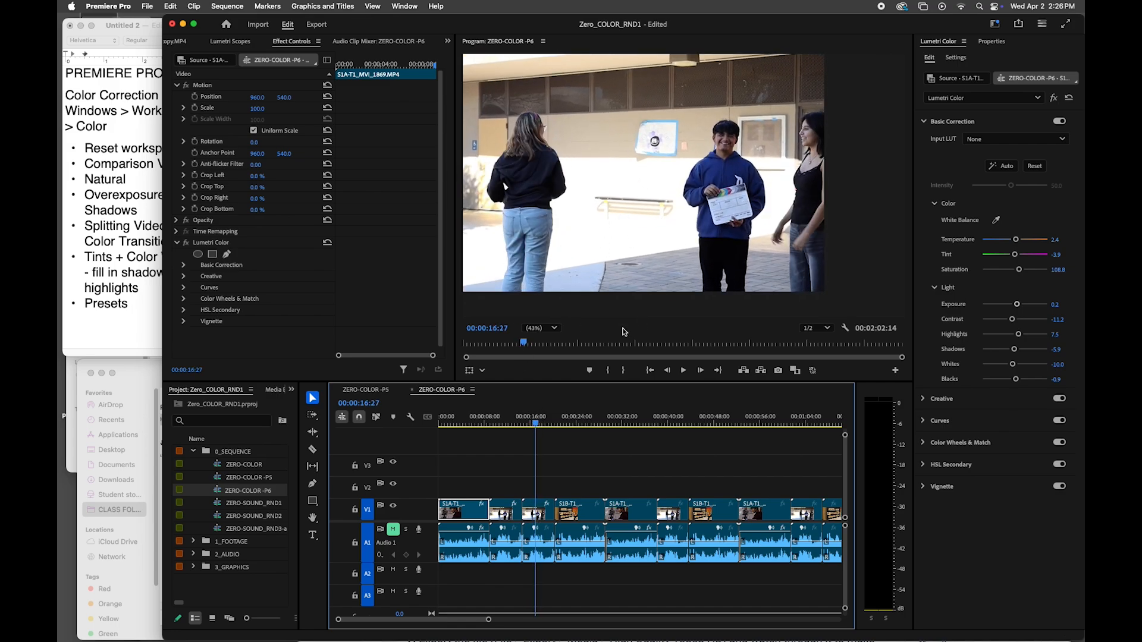
left_click_drag(535, 426, 505, 428)
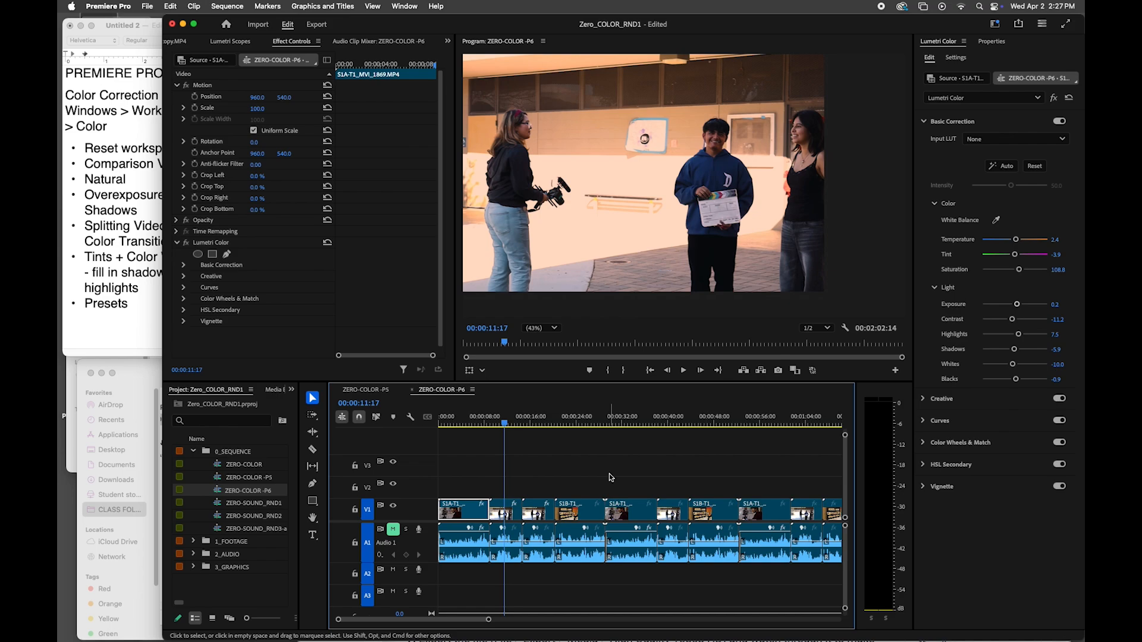
left_click(795, 371)
left_click(794, 371)
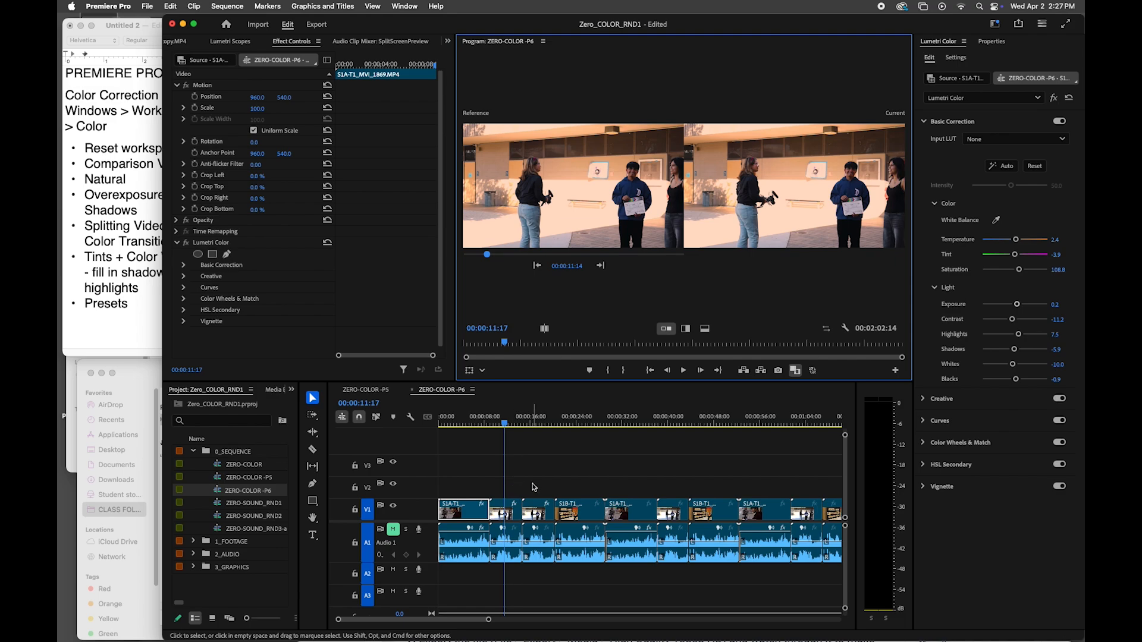
- Widen the Program monitor and compare the third clip at 00:00:16:18 with the reference frame at 00:00:12:14
mouse_move(487, 255)
left_mouse_down()
mouse_move(528, 255)
mouse_move(491, 256)
left_mouse_up()
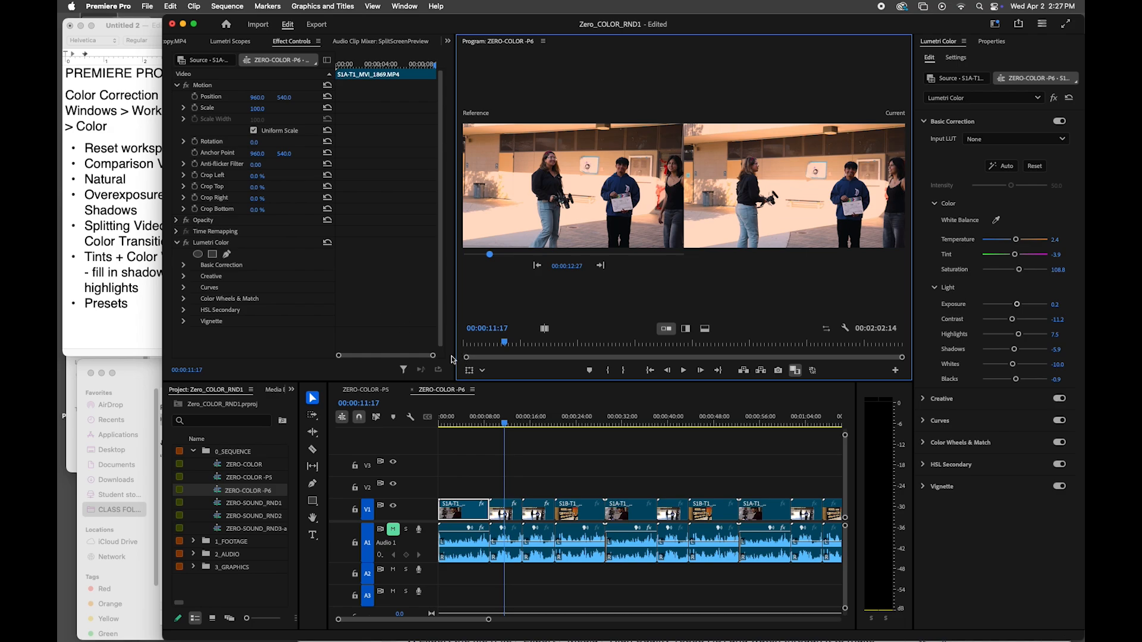
left_click_drag(455, 355, 326, 355)
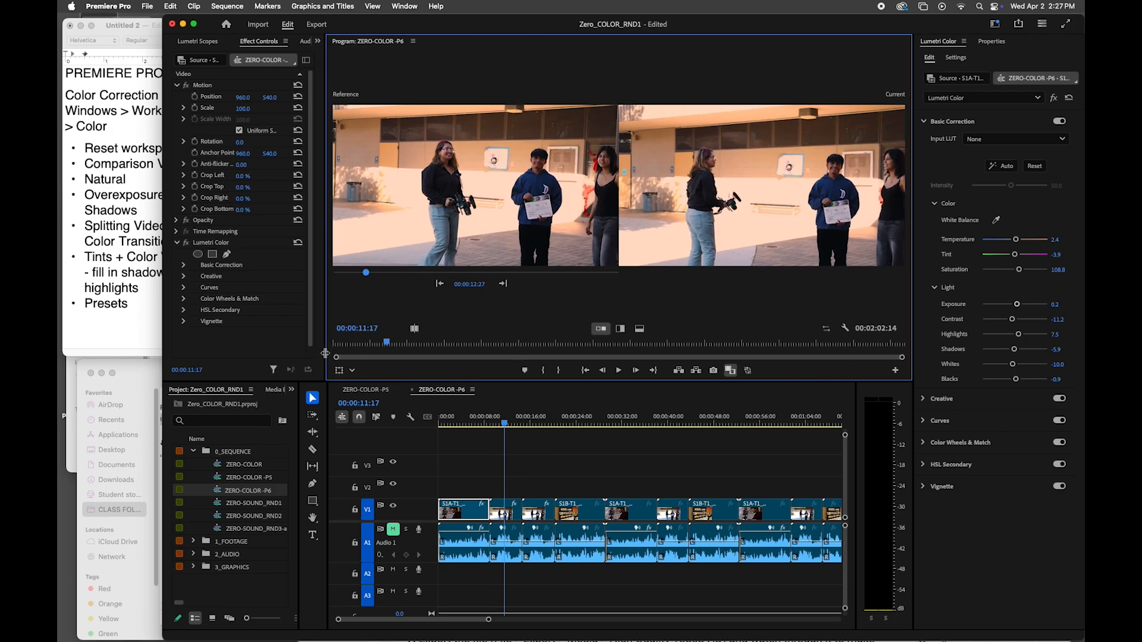
left_click(534, 429)
left_click(539, 517)
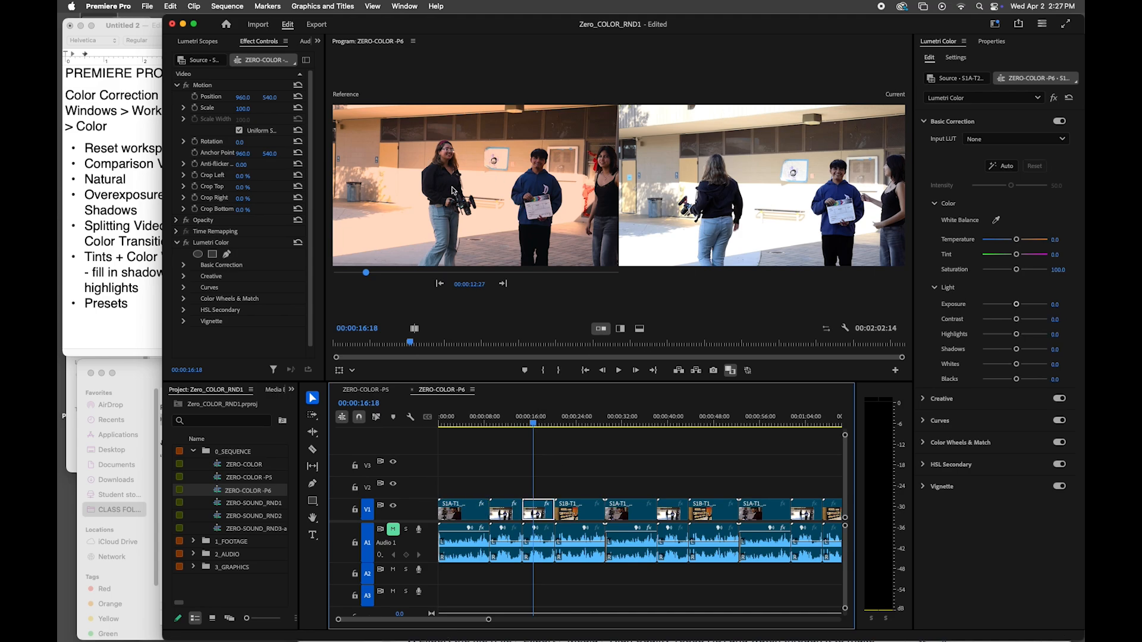
left_click_drag(367, 274, 365, 275)
- Play the fourth clip beside the reference frame and move the playhead back to 00:00:21:17
left_click(557, 424)
key("space")
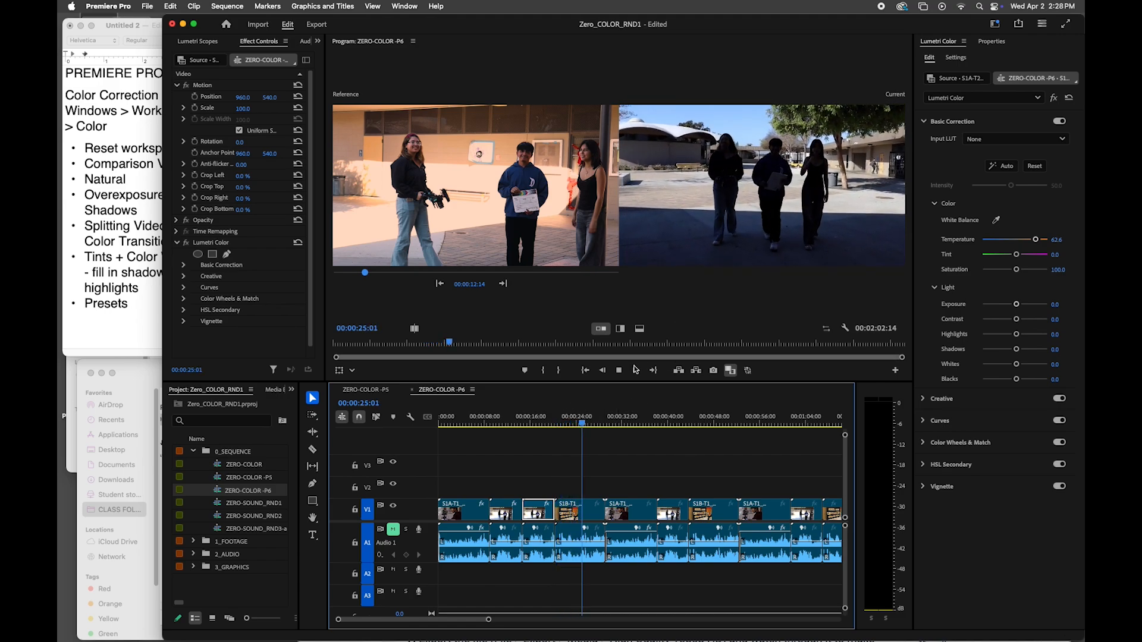
left_click_drag(582, 424, 562, 431)
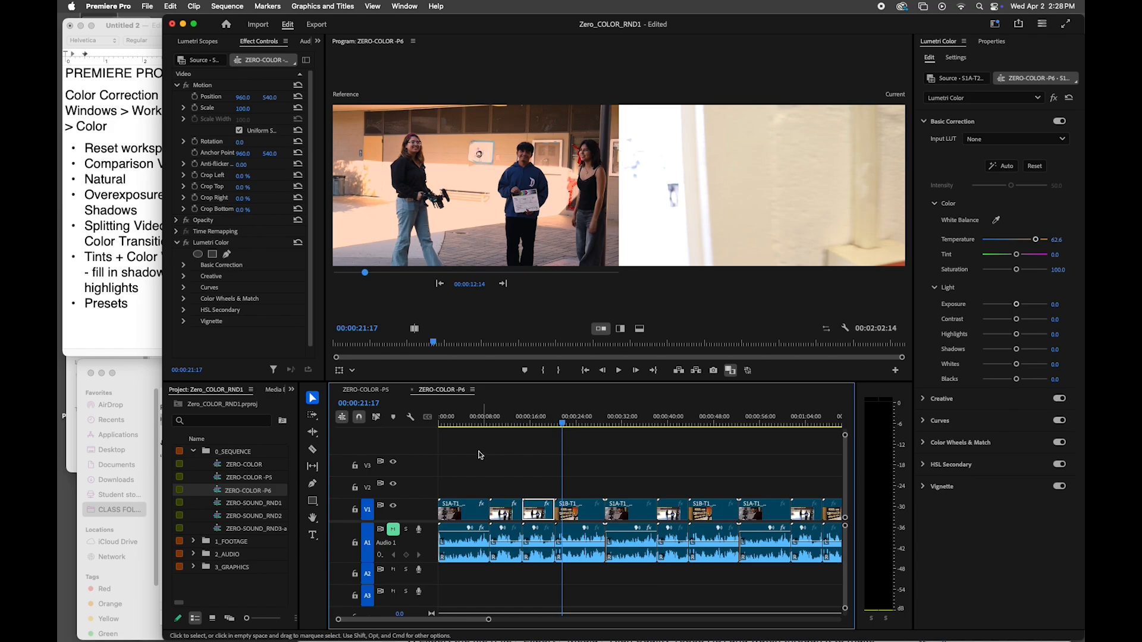
- Turn on Linked Selection and select the fifth clip on V1 together with its audio
left_click(377, 417)
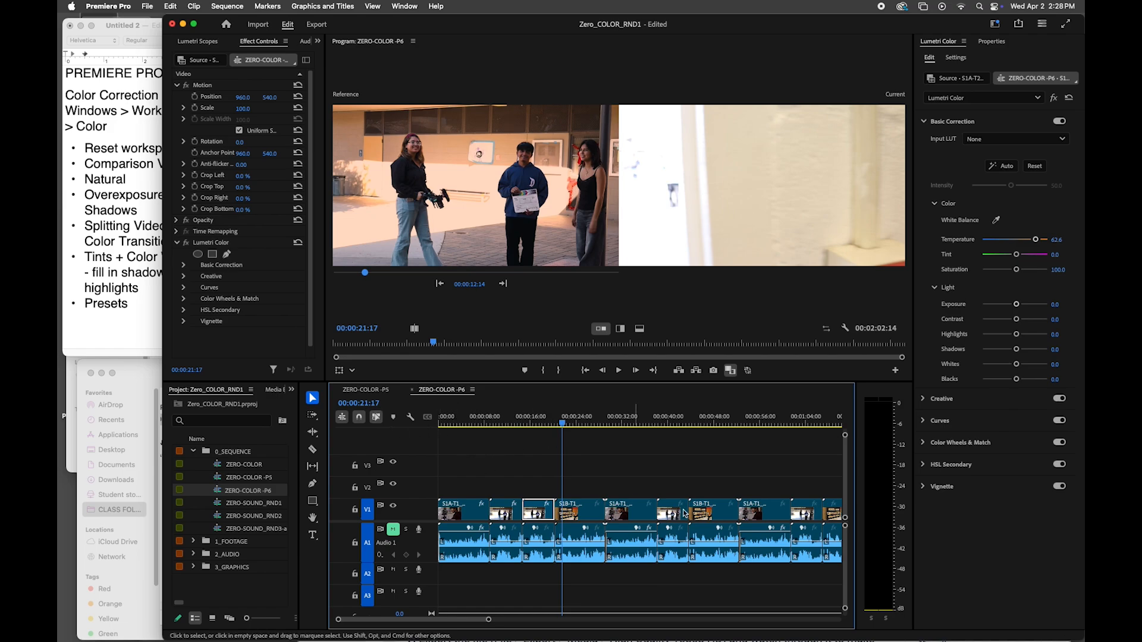
left_click(621, 520)
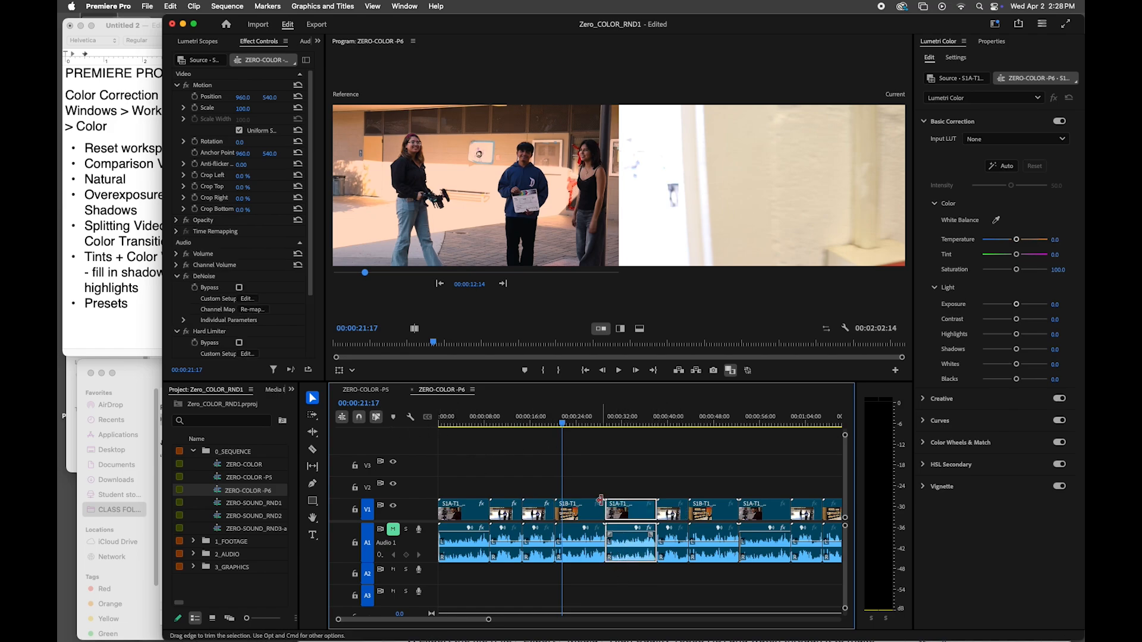
- Turn off Linked Selection and split the fourth clip's video on V1 with the Razor at 00:00:21:17 and 00:00:24:02
left_click(374, 418)
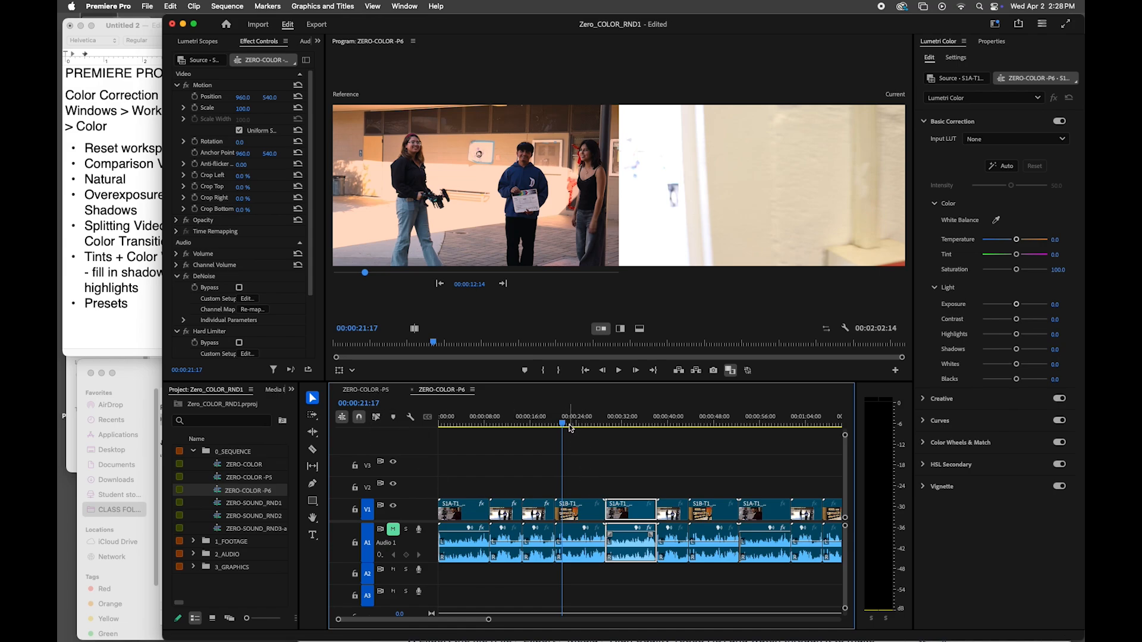
left_click(596, 507)
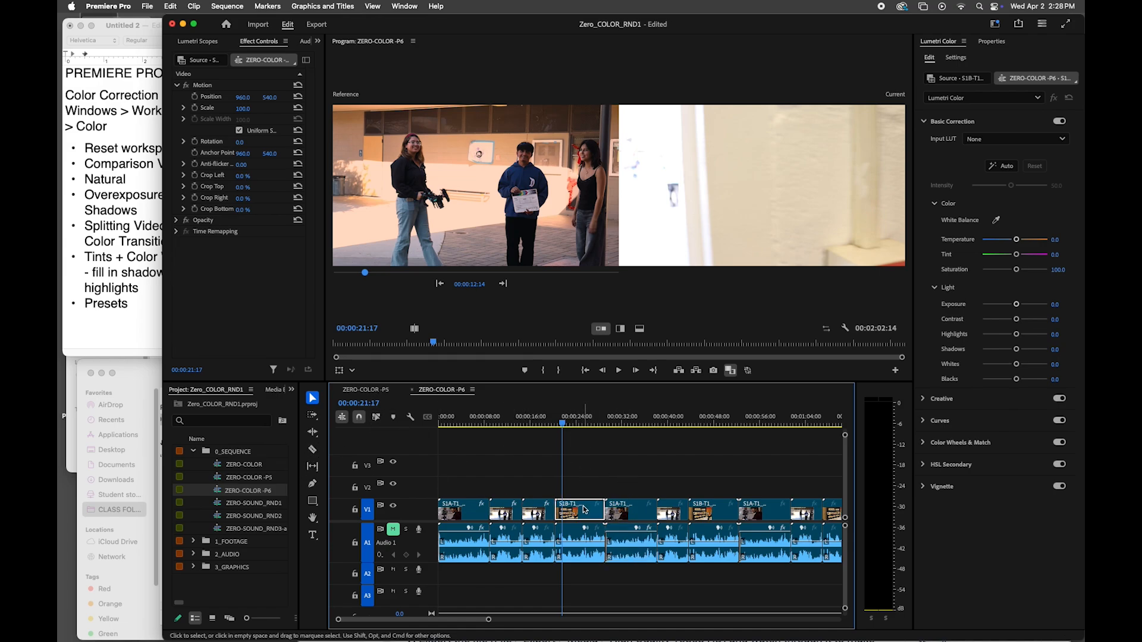
left_click(313, 450)
left_click(562, 510)
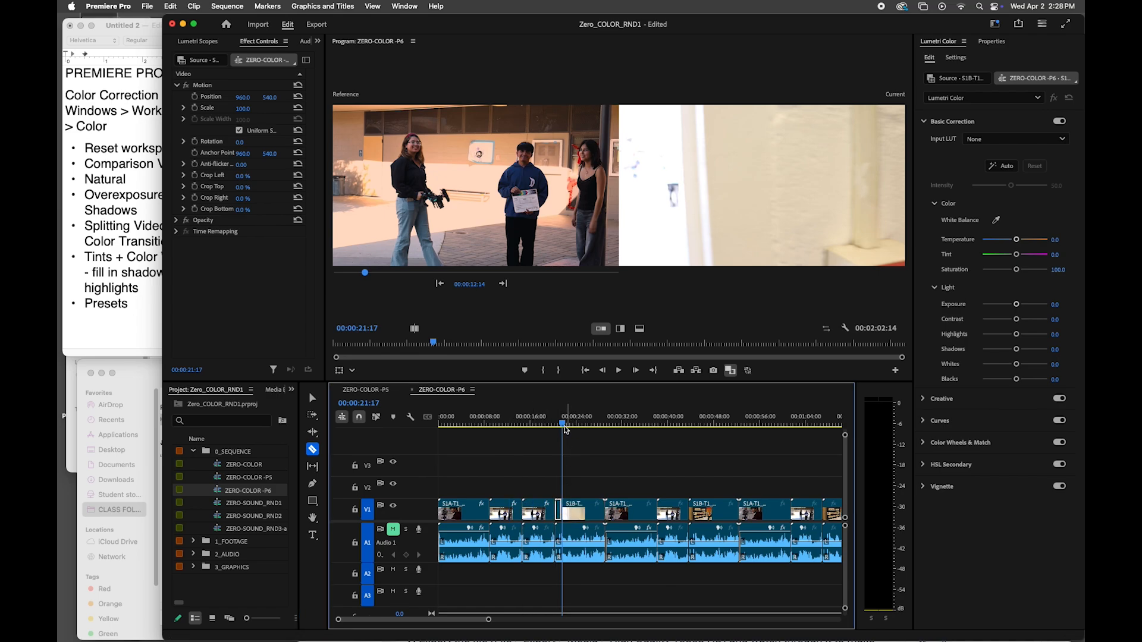
left_click(571, 424)
left_click_drag(572, 426, 579, 428)
left_click(575, 511)
- Park the playhead at 00:00:21:02 and raise the Lumetri Temperature of the split clip's first segment toward orange
left_click_drag(489, 619, 410, 618)
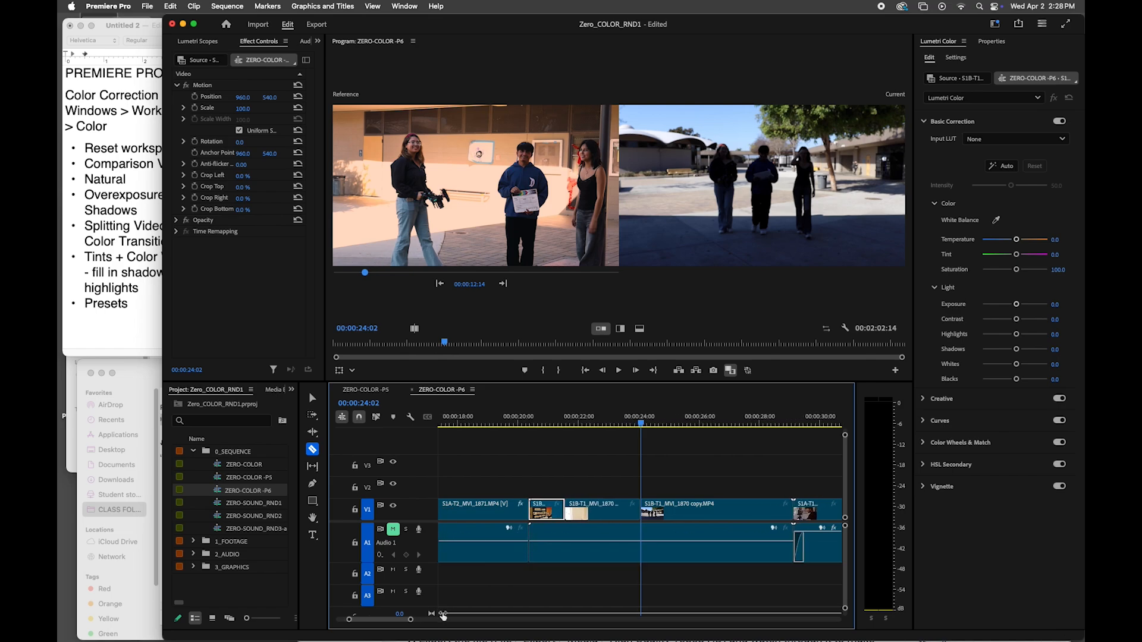
key("v")
left_click(550, 421)
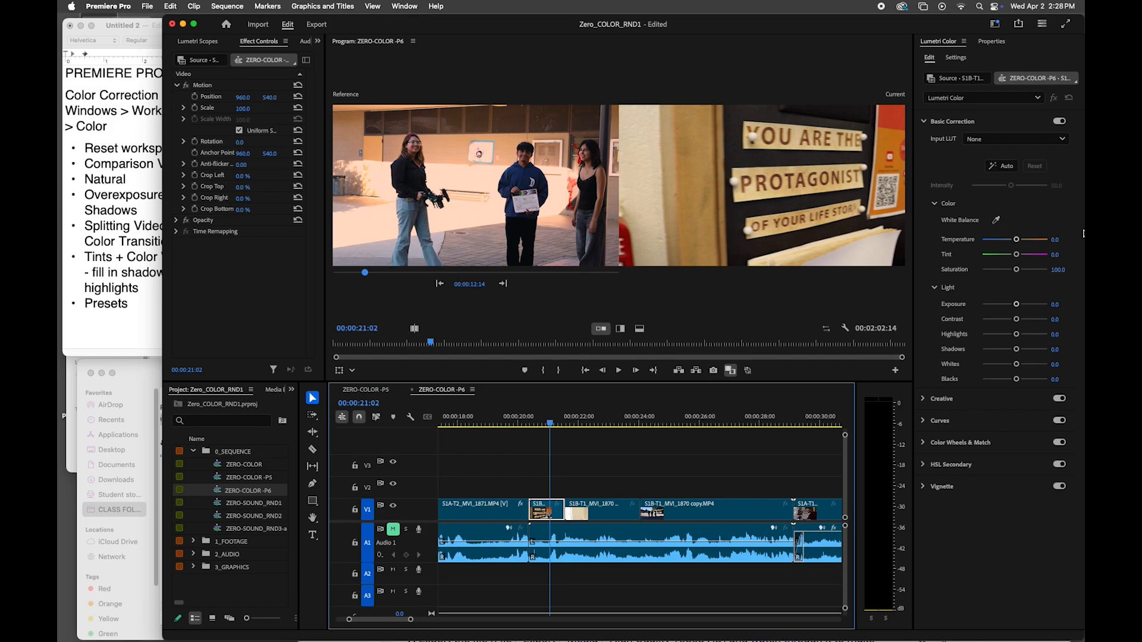
left_click_drag(1019, 241, 1021, 241)
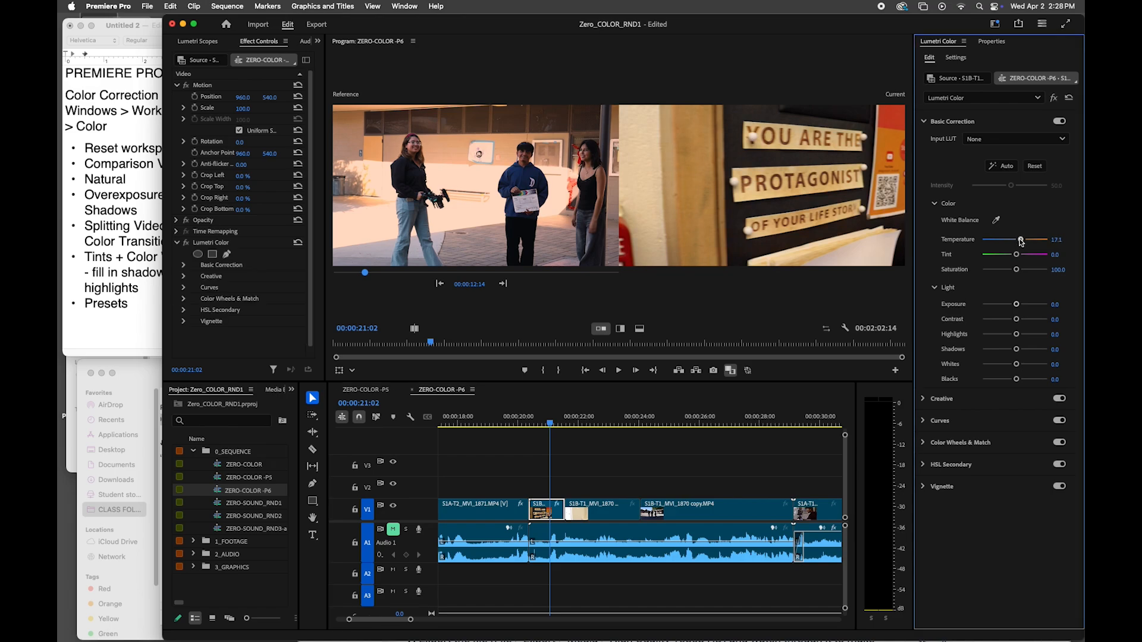
left_click_drag(1028, 243, 1030, 242)
- Set the overexposed middle segment's Temperature to 65.9 and lower its Shadows and Highlights brightness in Color Wheels & Match
left_click(597, 422)
left_click(592, 515)
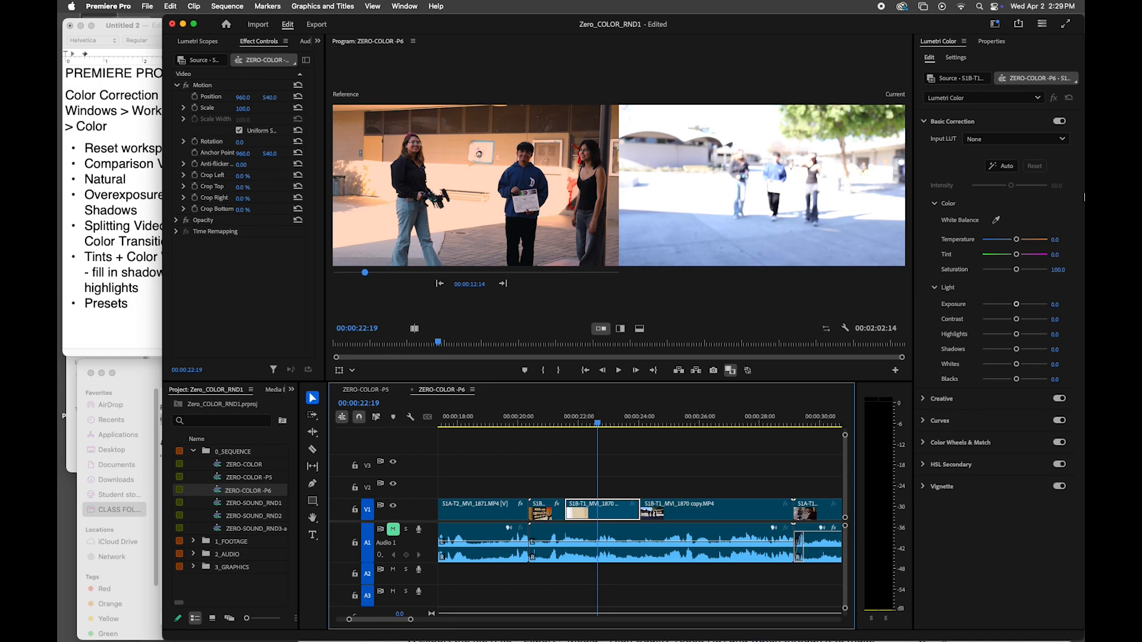
left_click_drag(1016, 240, 1037, 241)
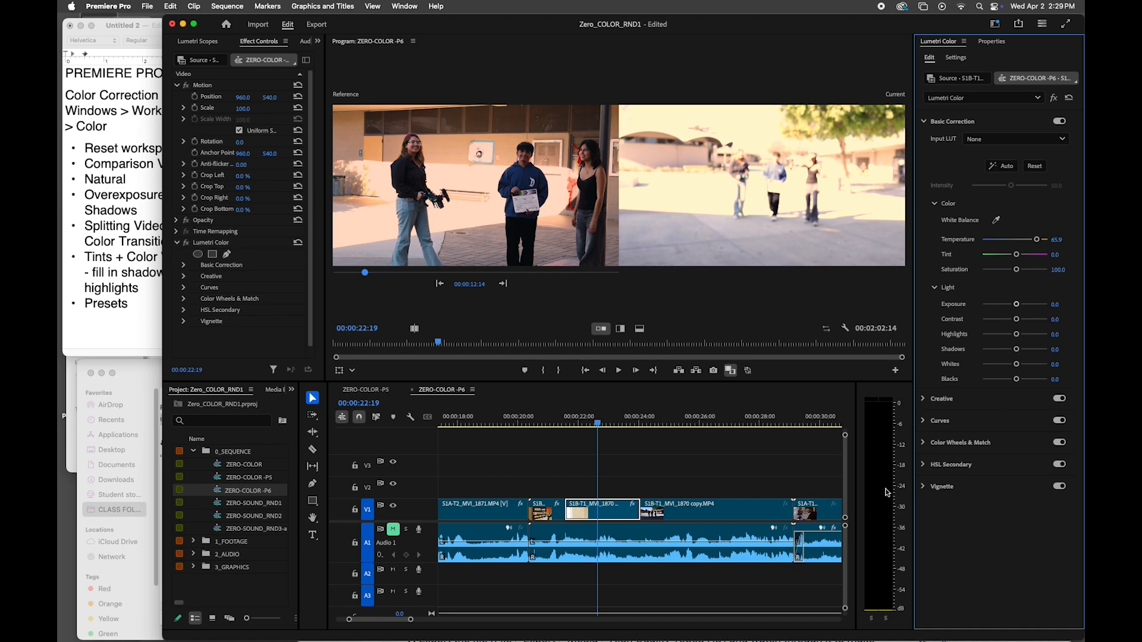
left_click(925, 443)
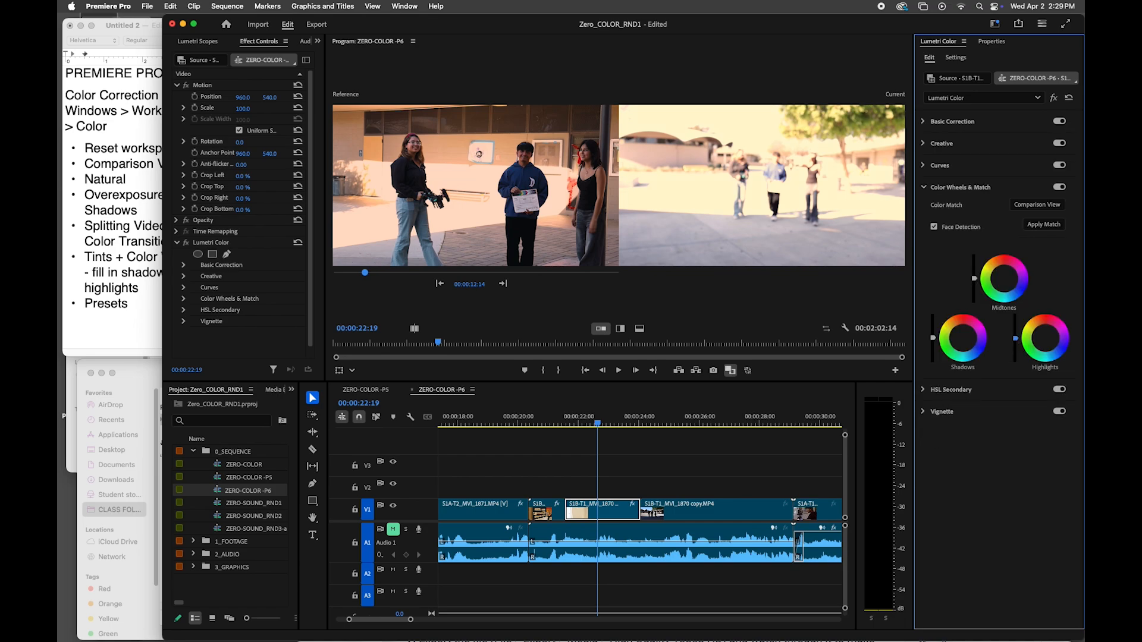
mouse_move(1015, 344)
left_mouse_down()
mouse_move(1015, 319)
mouse_move(1015, 351)
left_mouse_up()
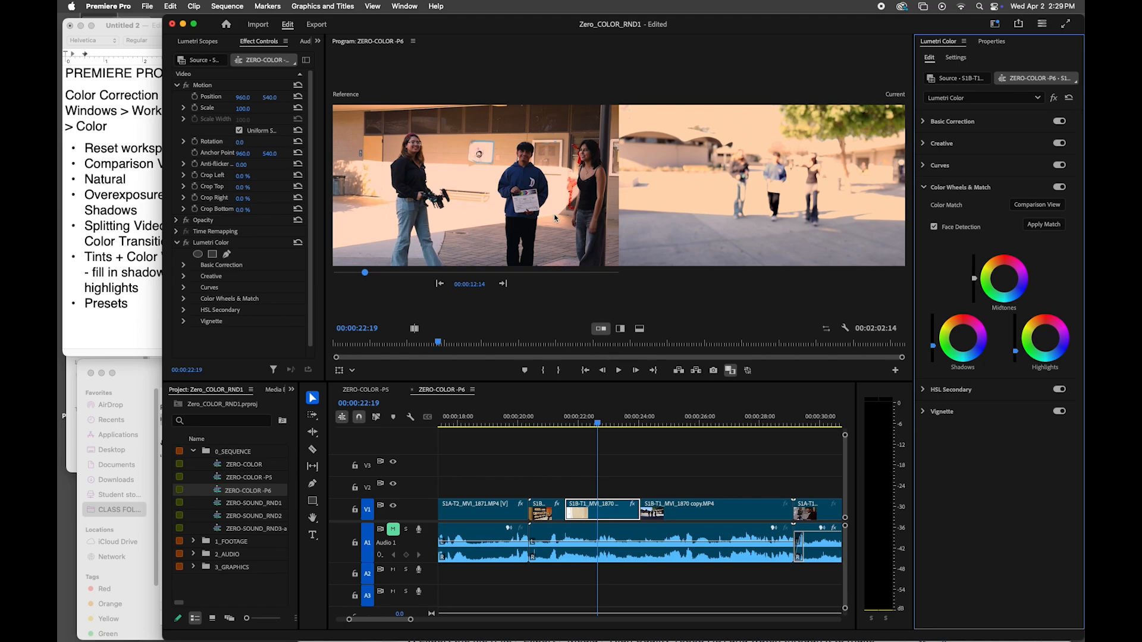
- Brighten the dark third segment at 00:00:25:11 with Shadows 100, Exposure 2.7 and Highlights -62.6
left_click(680, 421)
left_click(706, 511)
left_click(923, 123)
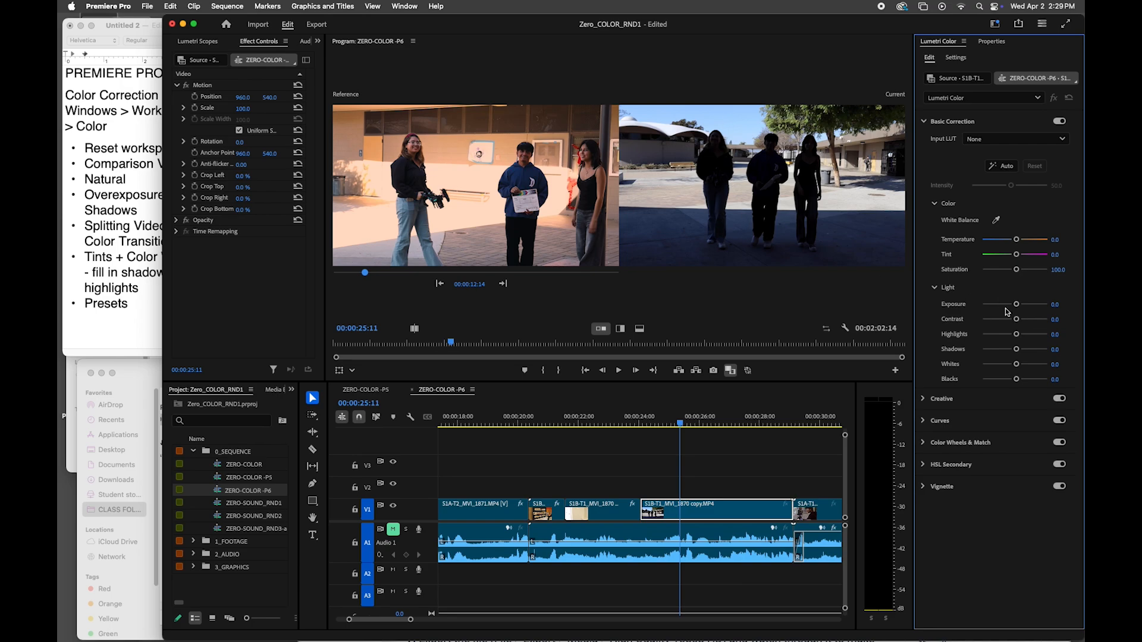
left_click_drag(1016, 350, 1068, 354)
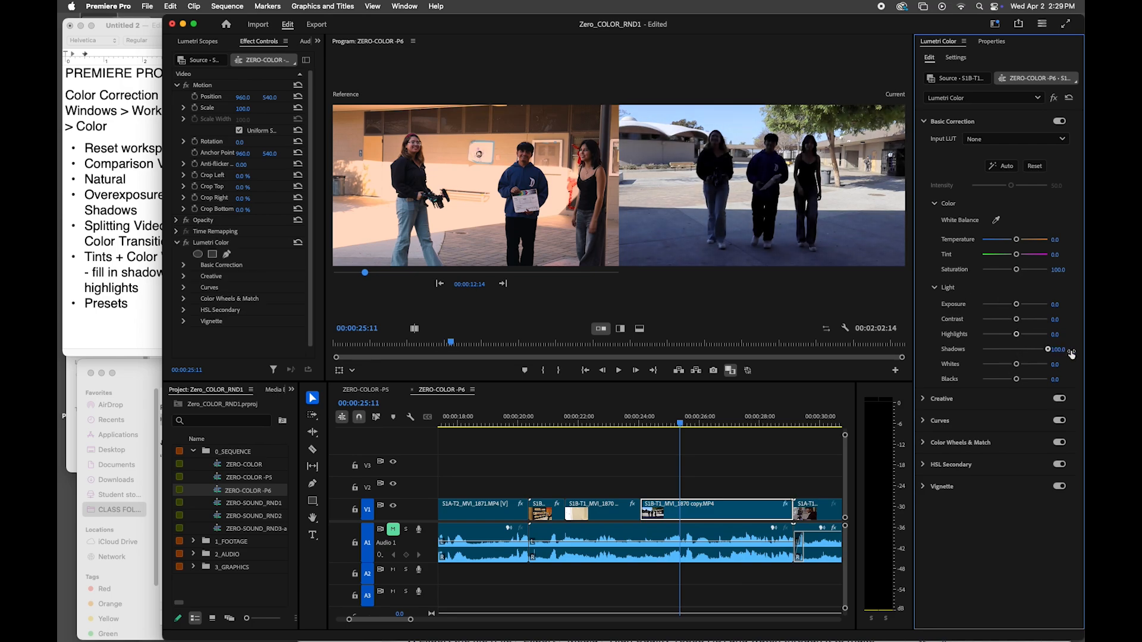
left_click_drag(1017, 304, 994, 337)
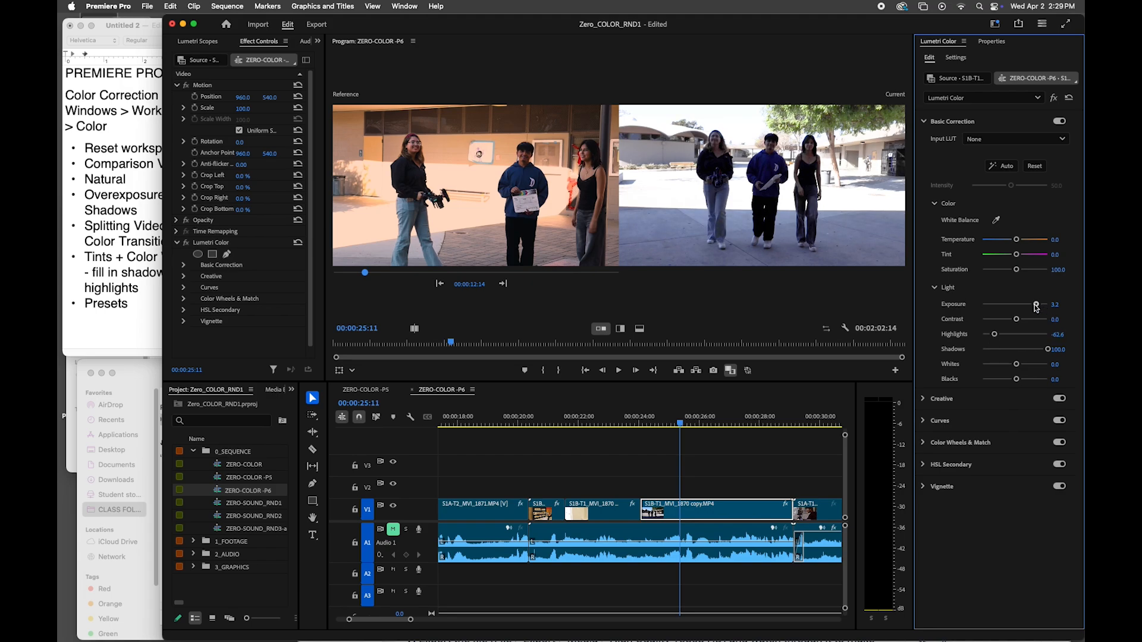
- Warm the third segment to match the reference frame with Temperature 80.5 and Tint 7.3
left_click_drag(1017, 240, 1024, 241)
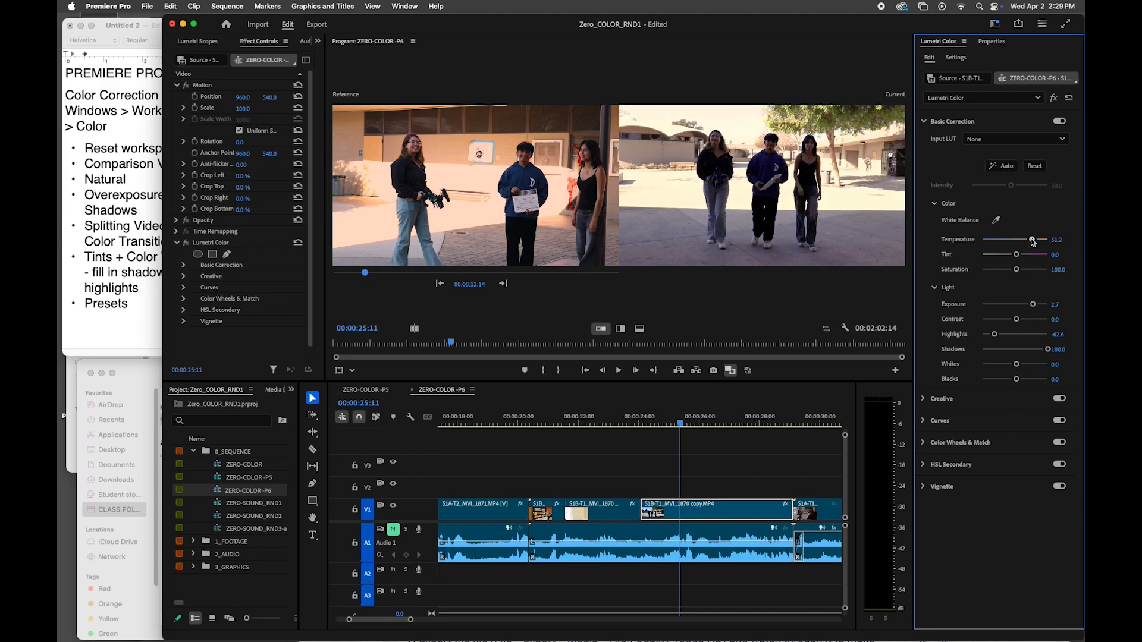
left_click_drag(1016, 254, 1020, 255)
left_click(924, 444)
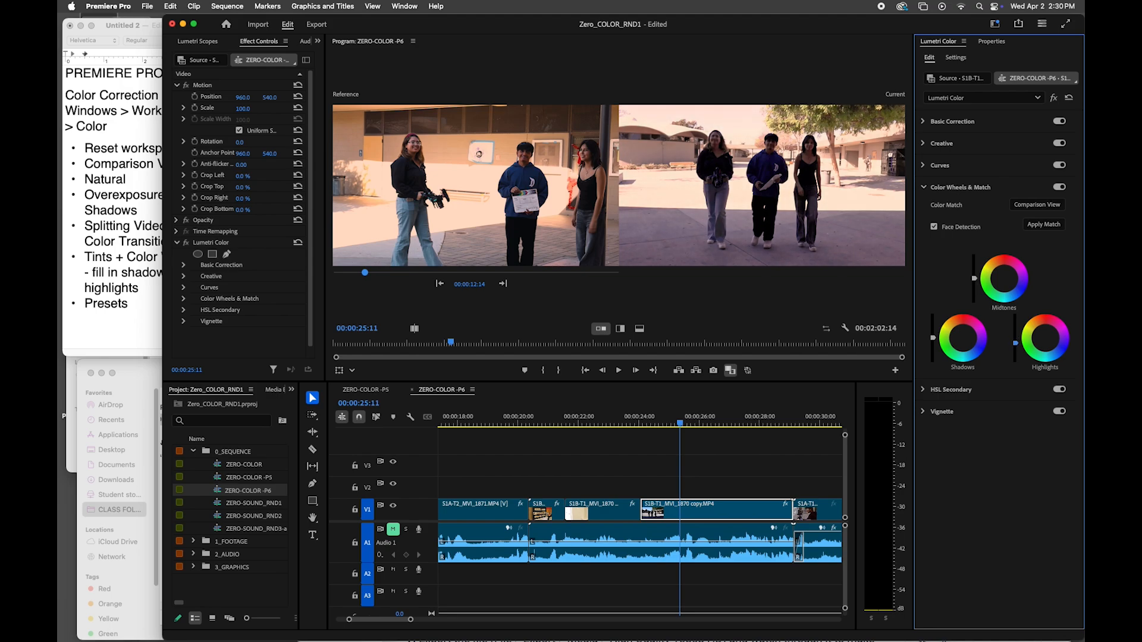
left_click(922, 122)
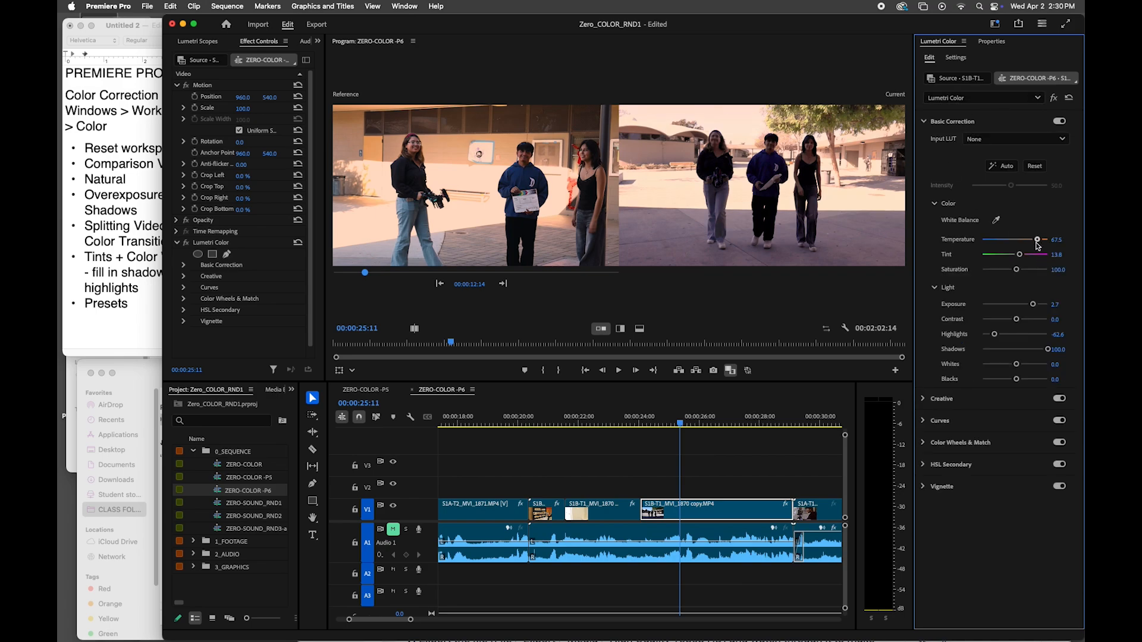
left_click_drag(1036, 243, 1017, 258)
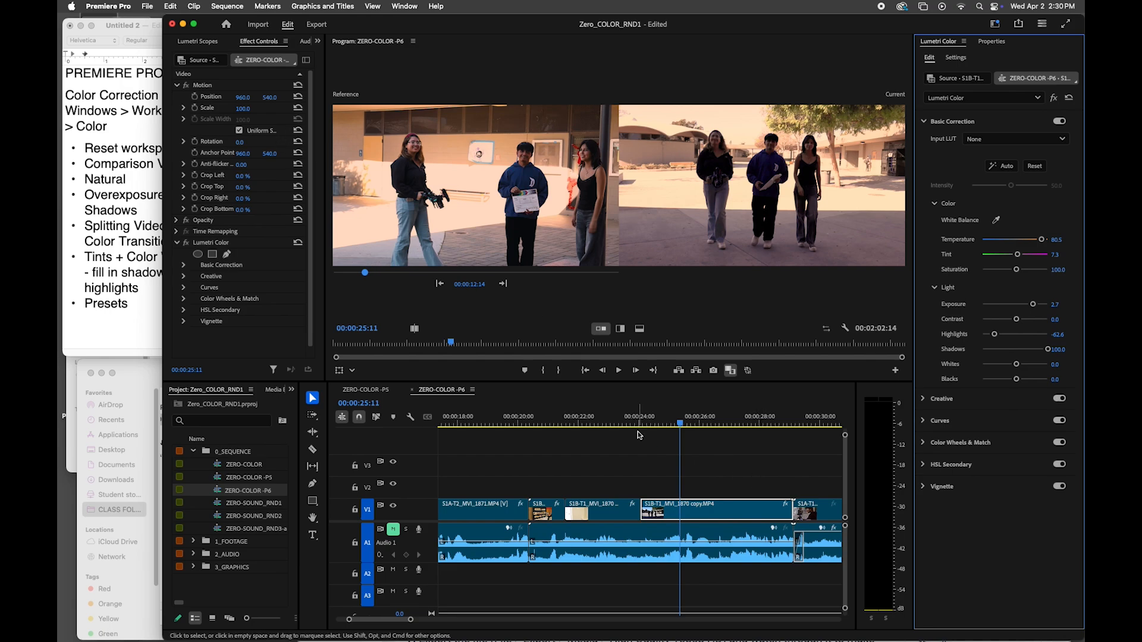
- Apply the default Cross Dissolve at both cuts between the three split segments and play the result from the first segment
left_click_drag(681, 424, 635, 429)
left_click_drag(649, 432, 559, 434)
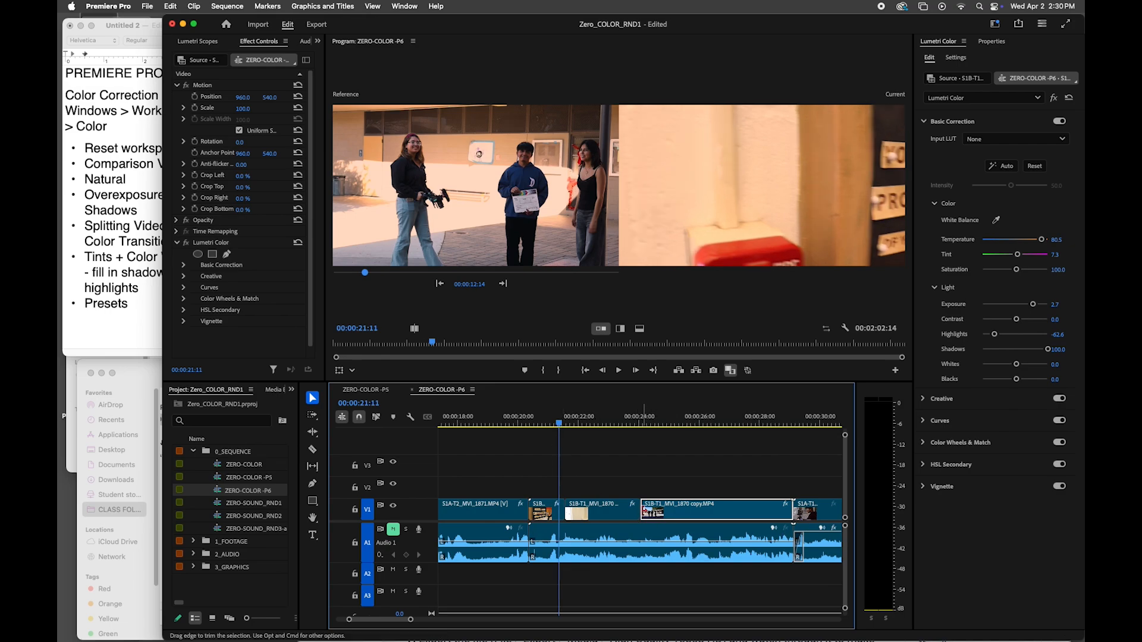
right_click(636, 513)
left_click(690, 587)
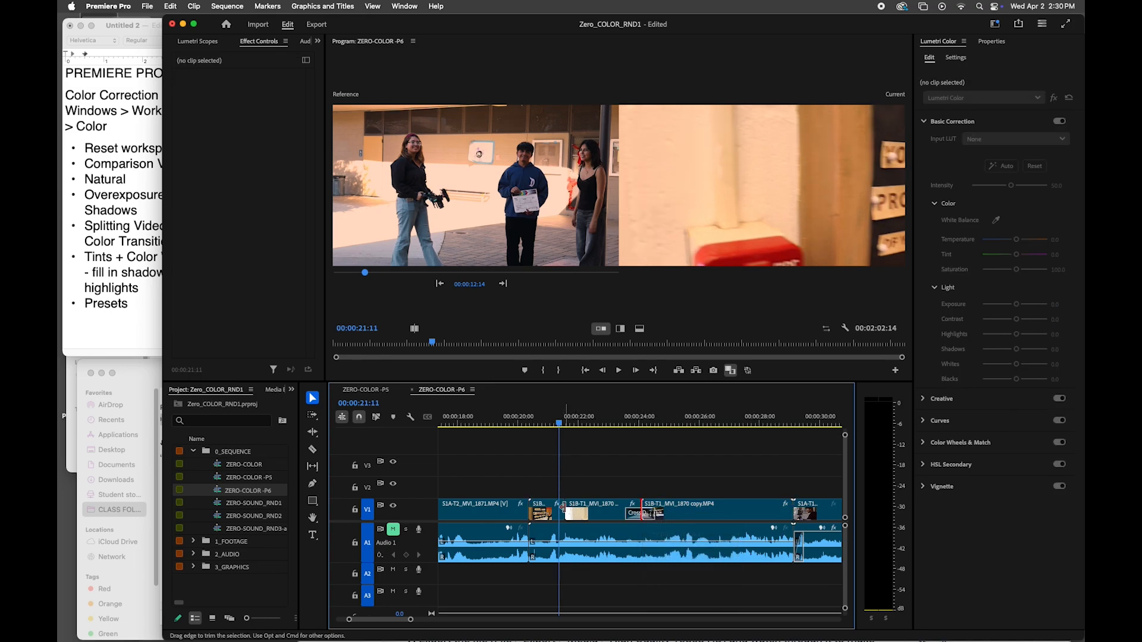
right_click(566, 509)
left_click(628, 581)
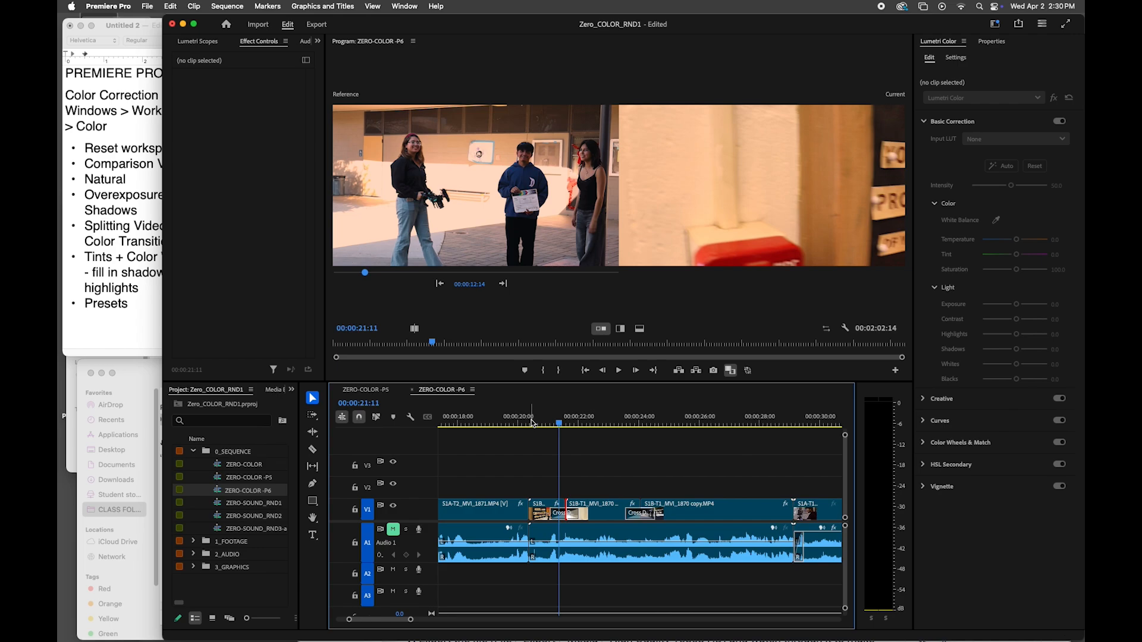
left_click(533, 423)
key("space")
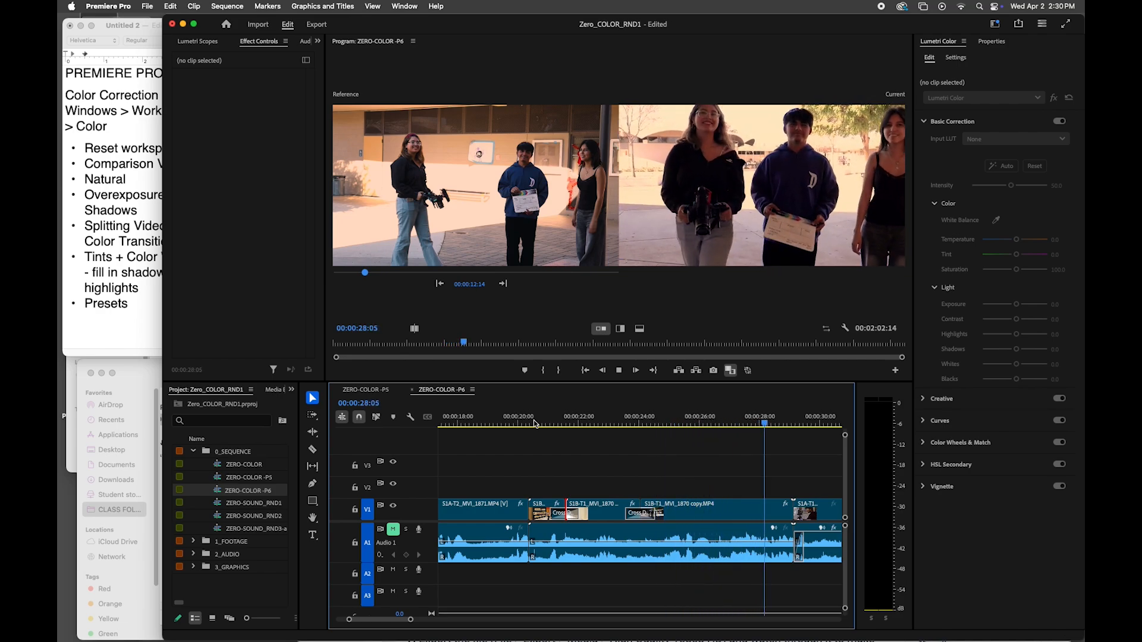
- Move the cut between the middle and third segments slightly earlier, reapply the default transition there and play it
left_click_drag(571, 423, 647, 430)
left_click_drag(643, 510, 633, 510)
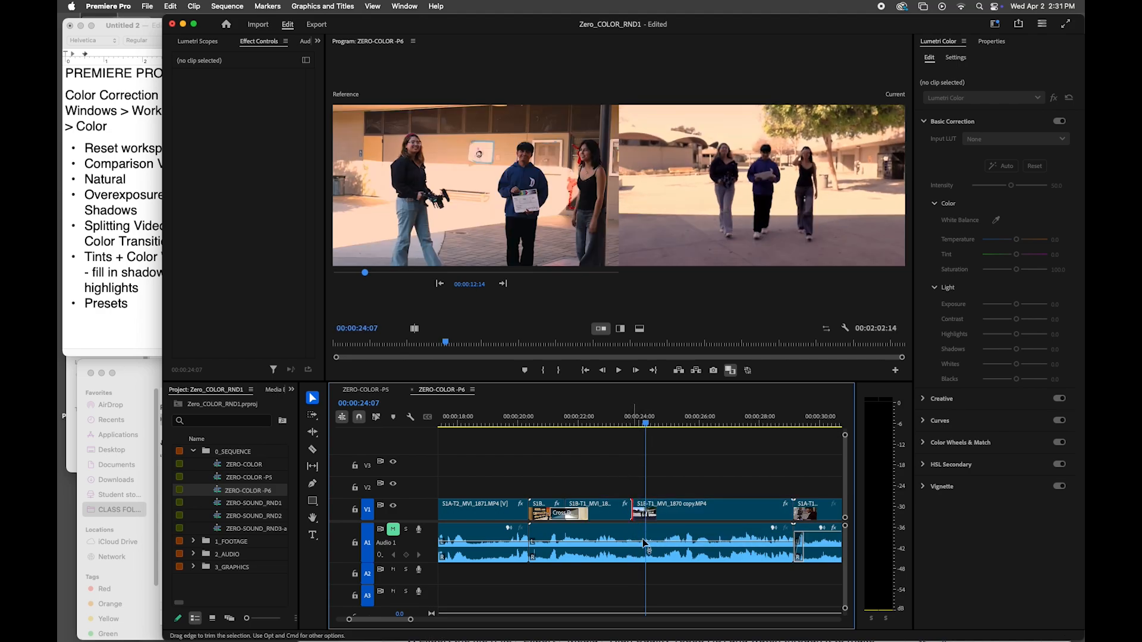
right_click(631, 514)
left_click(653, 587)
left_click(607, 424)
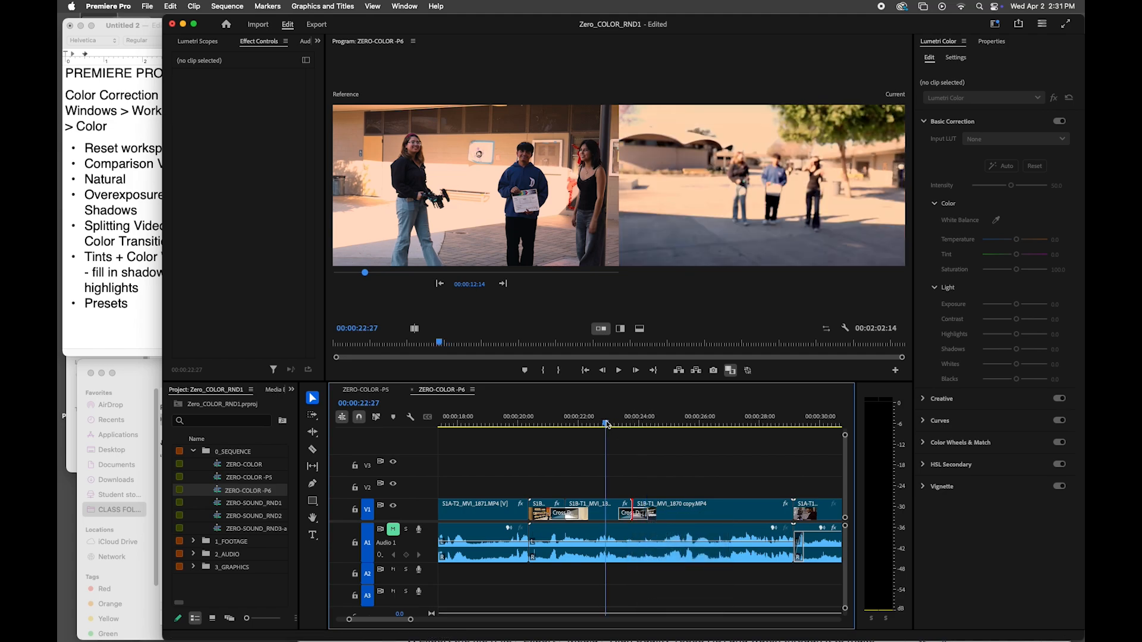
key("space")
key("space")
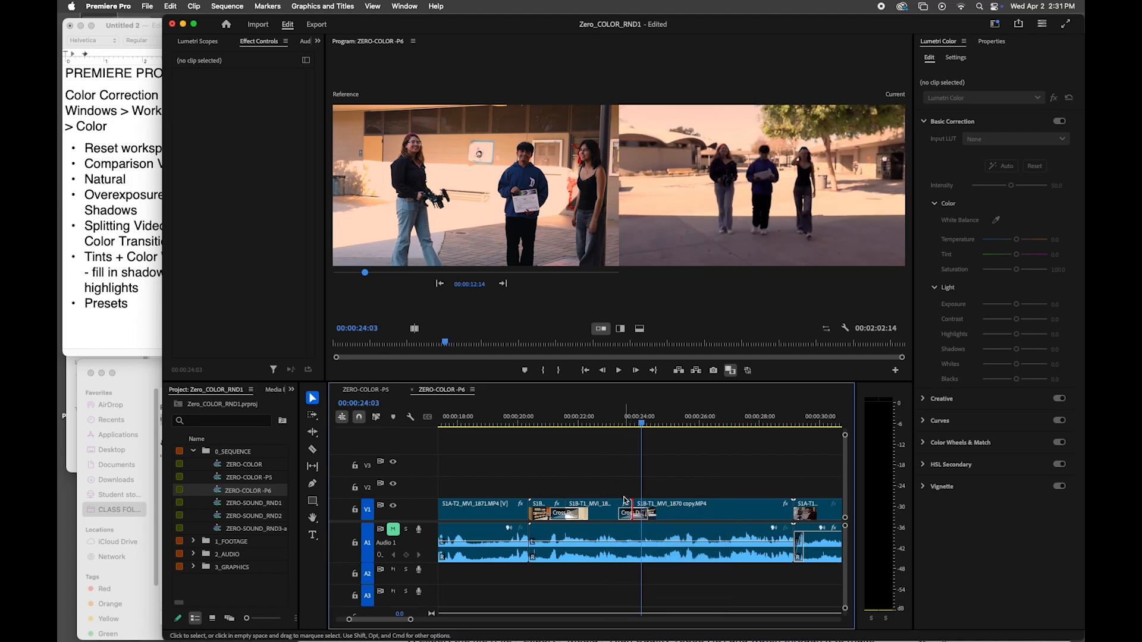
- Move that same cut about 15 frames earlier, apply the default transition again and play through it
left_click_drag(622, 503, 619, 509)
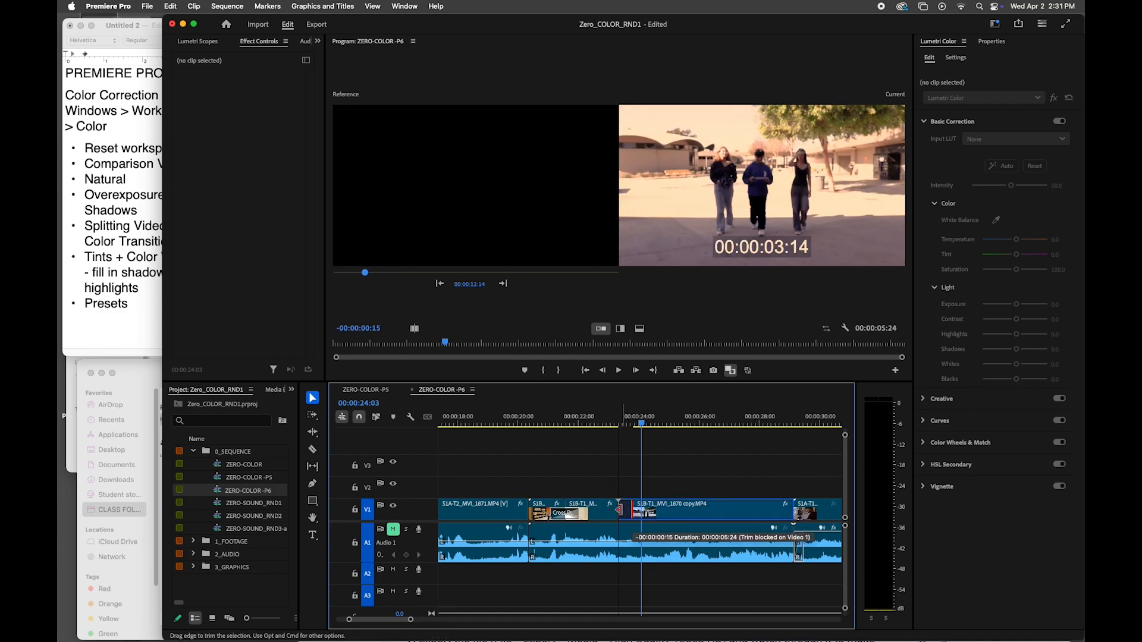
right_click(620, 512)
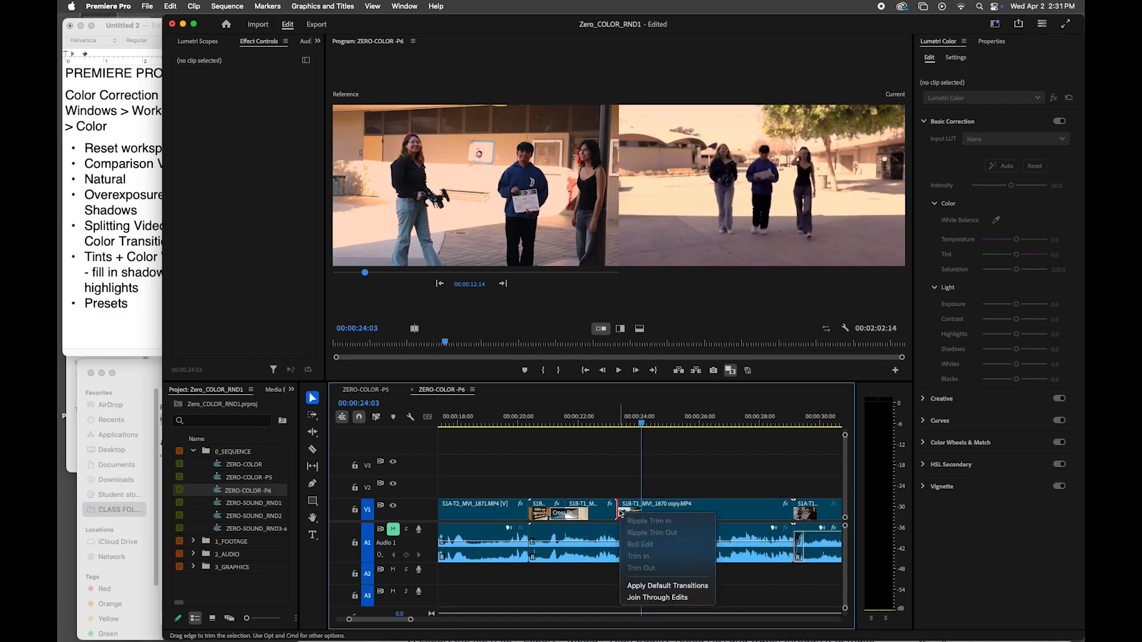
left_click(653, 585)
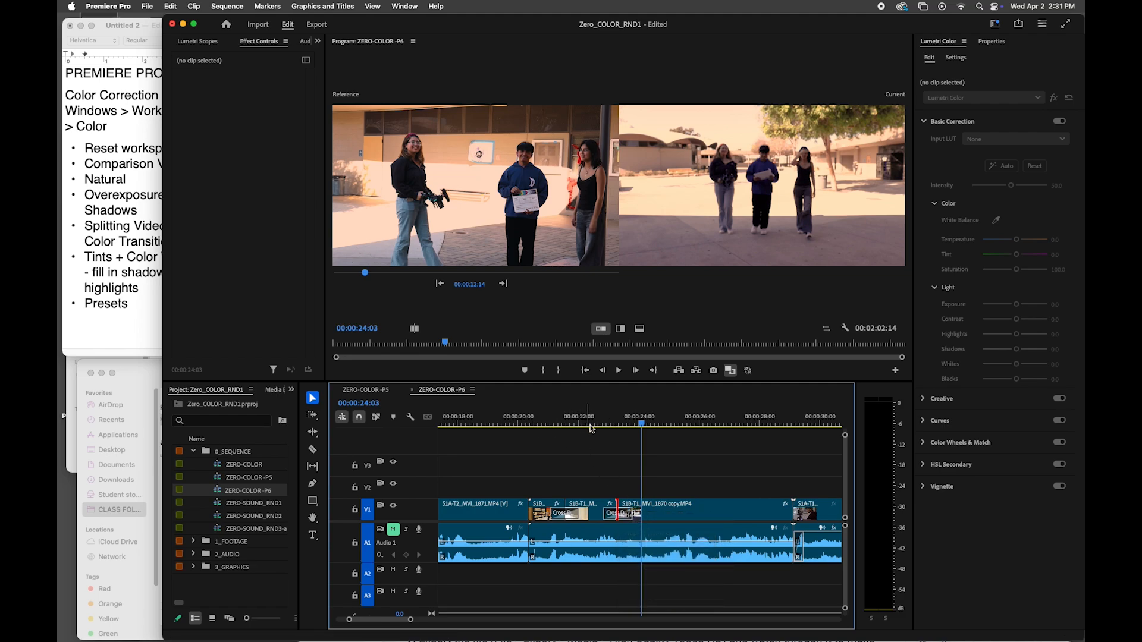
left_click(603, 427)
key("space")
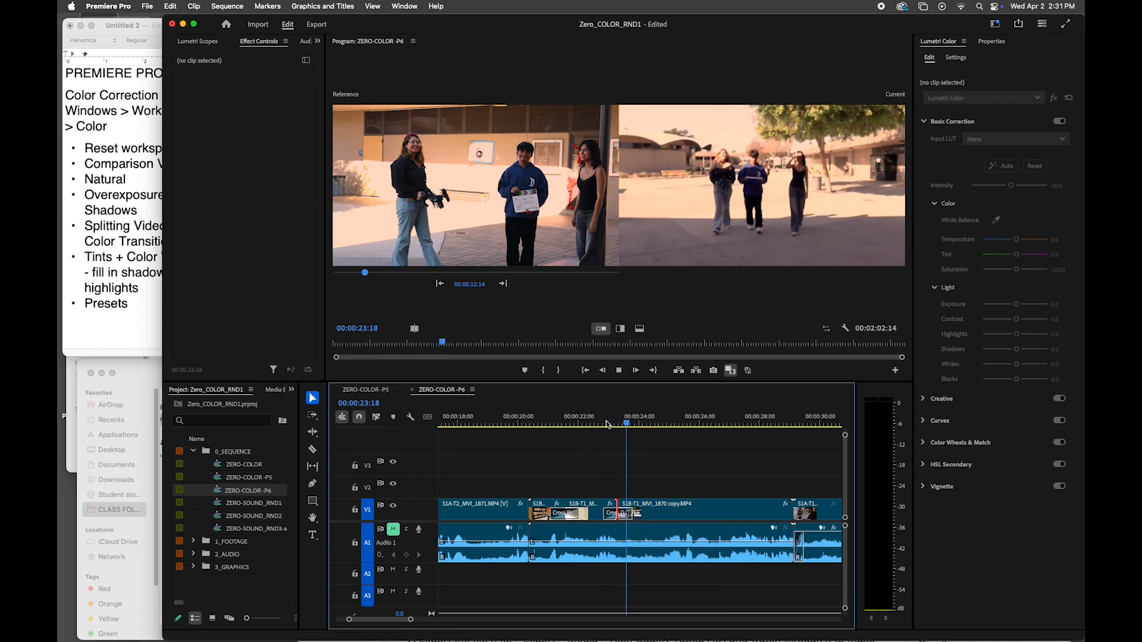
key("space")
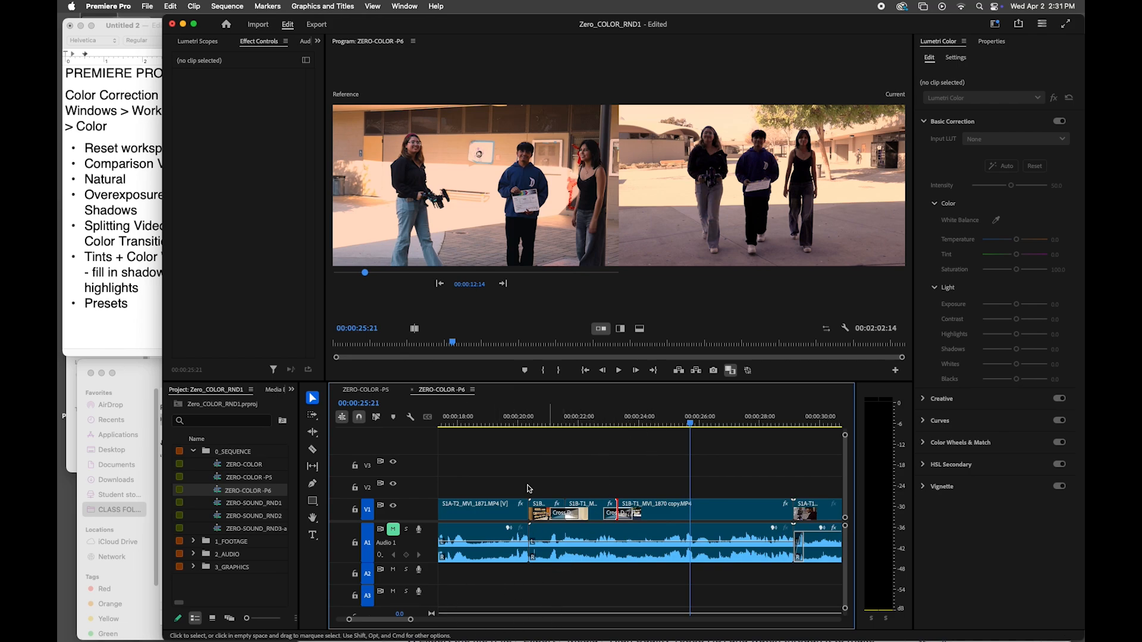
- Delete the S1A-T2_MVI_1871 clip just before the split segments with its audio and shift all following clips back to close the gap
left_click_drag(412, 622, 443, 620)
left_click(540, 513)
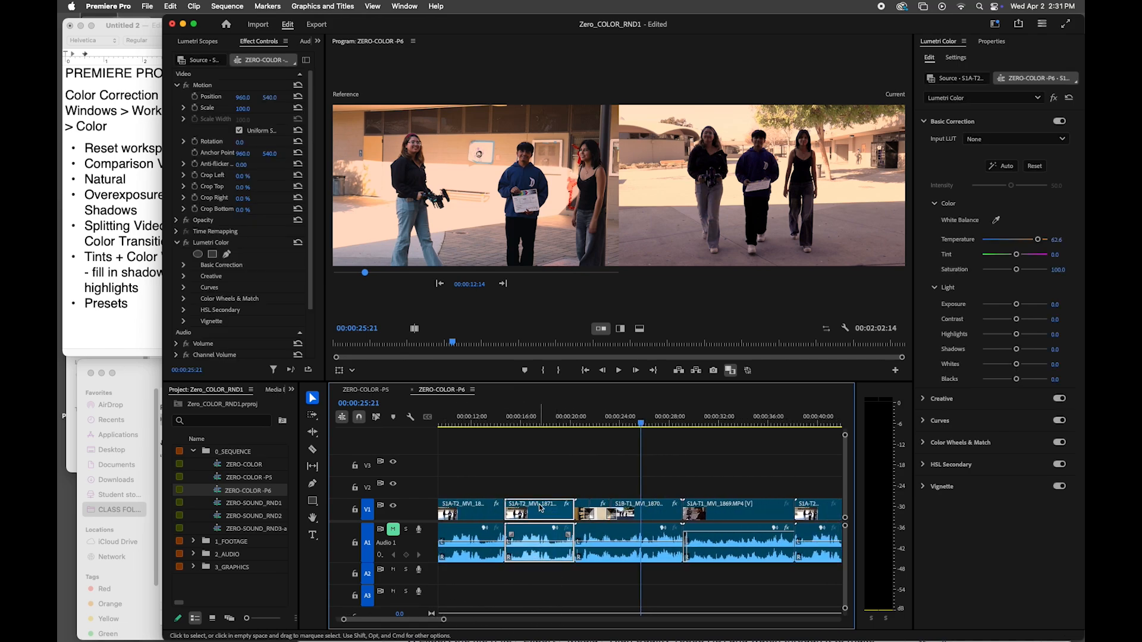
key("Delete")
key("a")
left_click_drag(575, 518, 504, 518)
- Play the shortened sequence from 00:00:10:23 through the split segments, then switch to the TextEdit notes at the Presets item
left_click(457, 421)
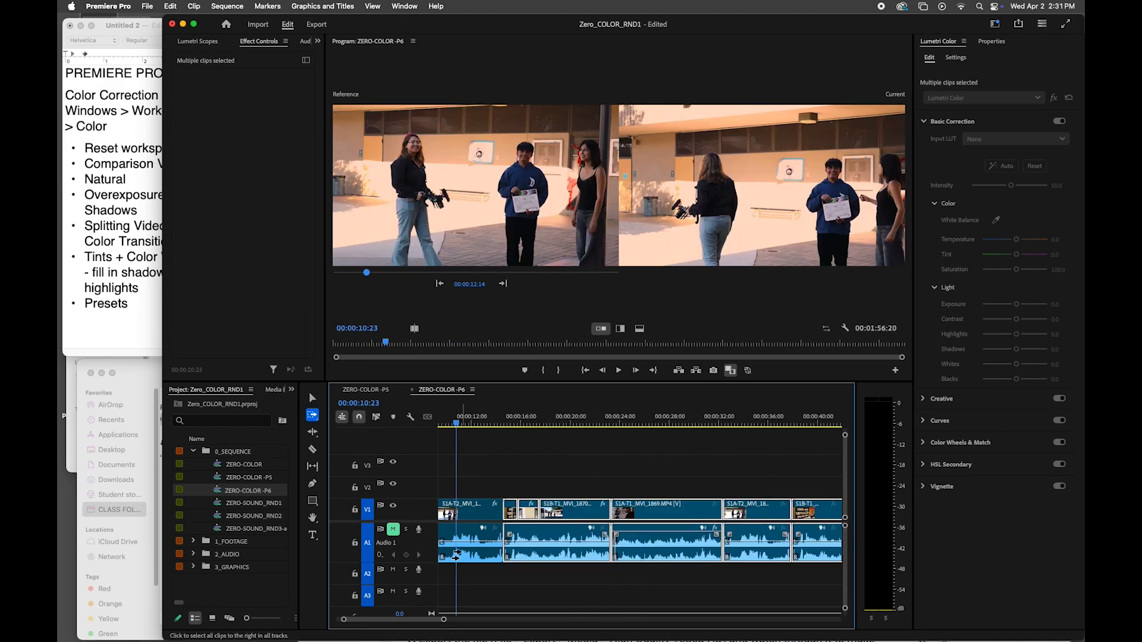
key("space")
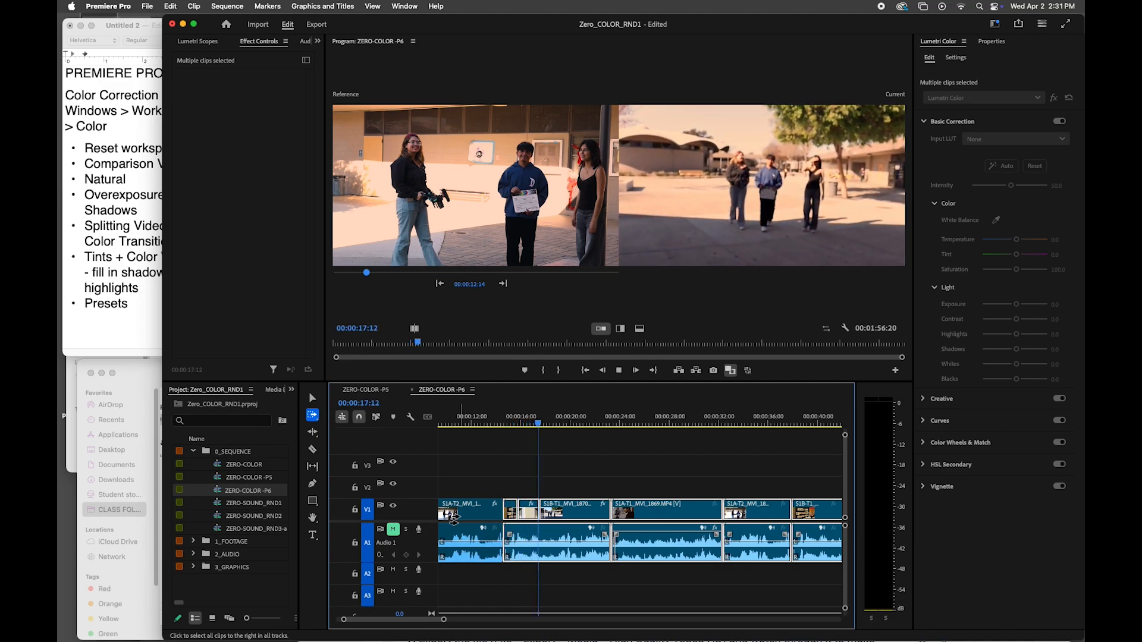
key("space")
left_click(126, 308)
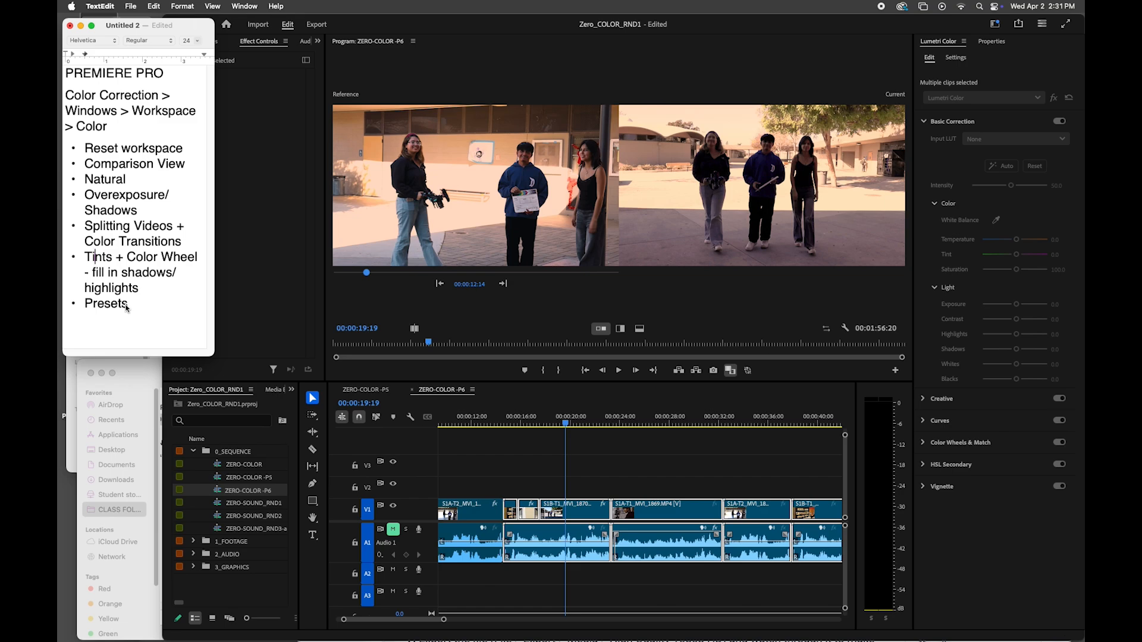
- Return to Premiere Pro, move the playhead to 00:00:20:23 and select only the third split segment on V1
left_click(628, 464)
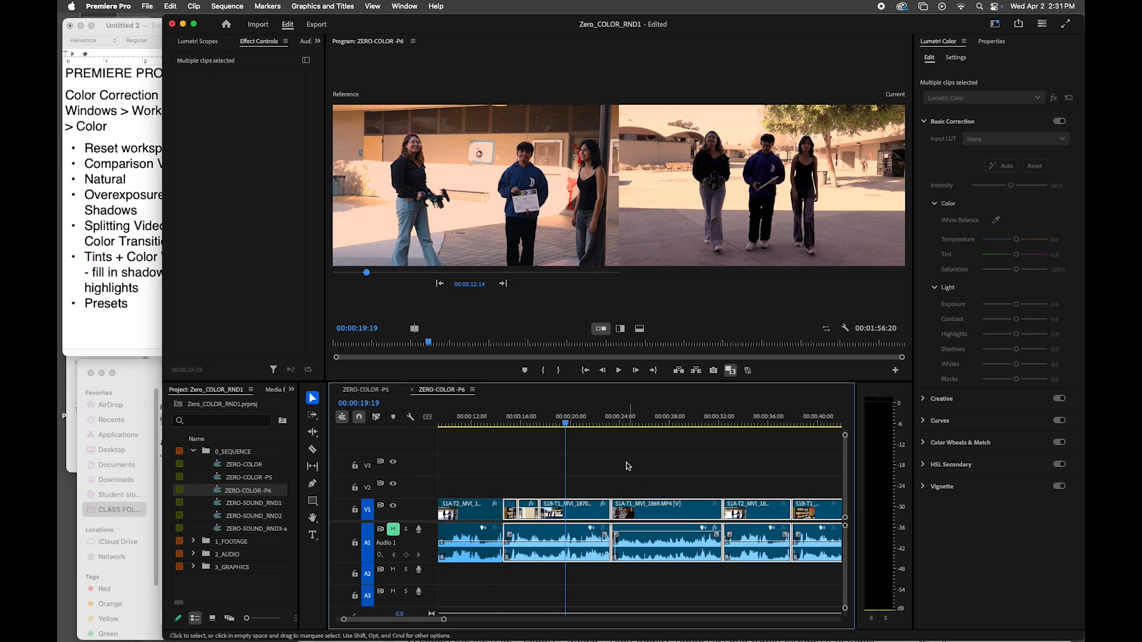
left_click(580, 423)
left_click(630, 472)
left_click(601, 505)
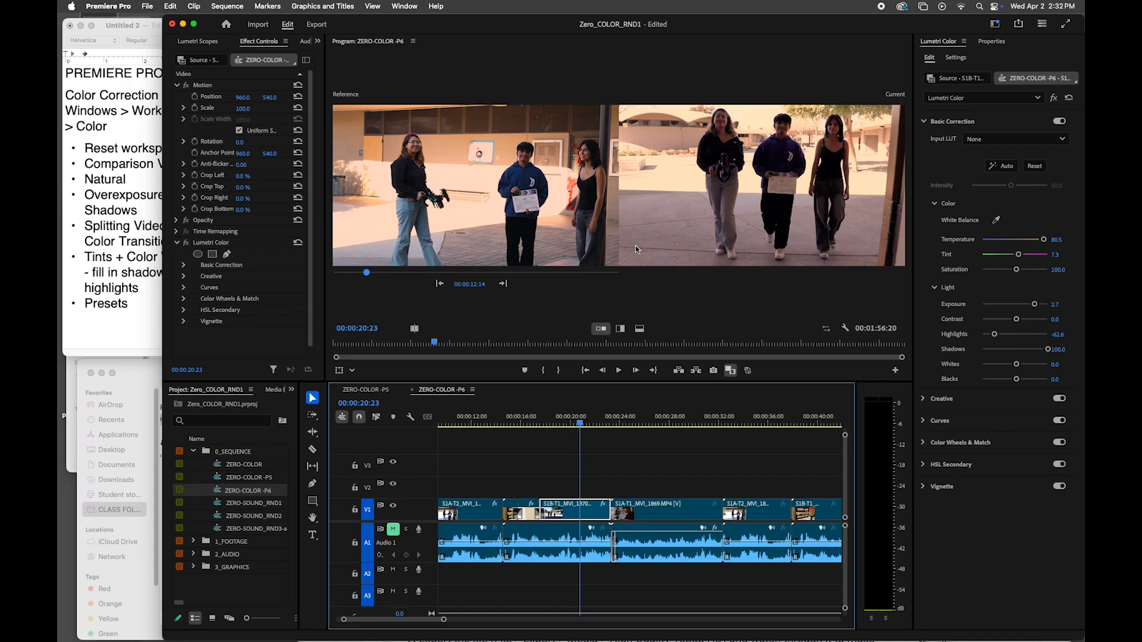
- Save the selected segment's Lumetri Color effect as a preset named "Clored Trio" with the Scale type
left_click_drag(325, 346, 357, 346)
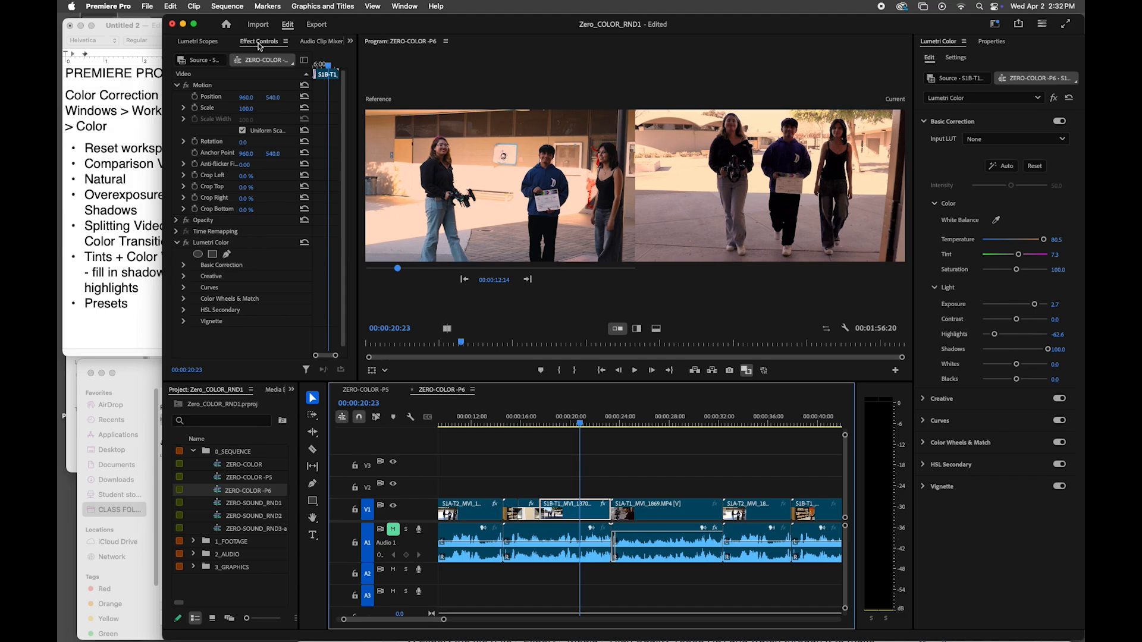
right_click(226, 244)
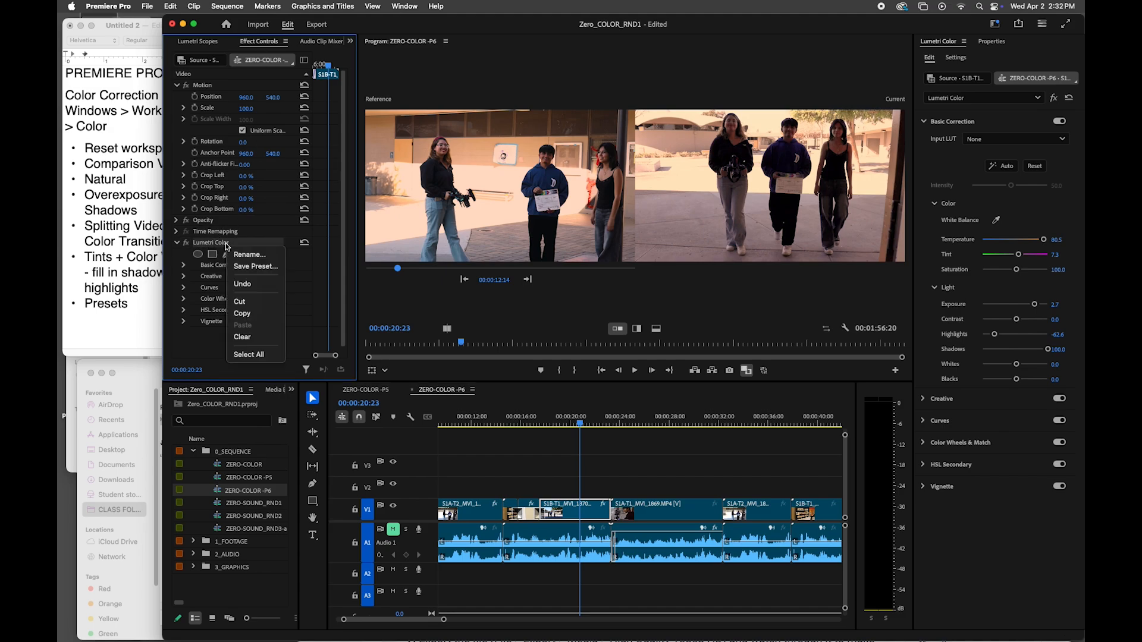
left_click(253, 264)
type("Clored Trio")
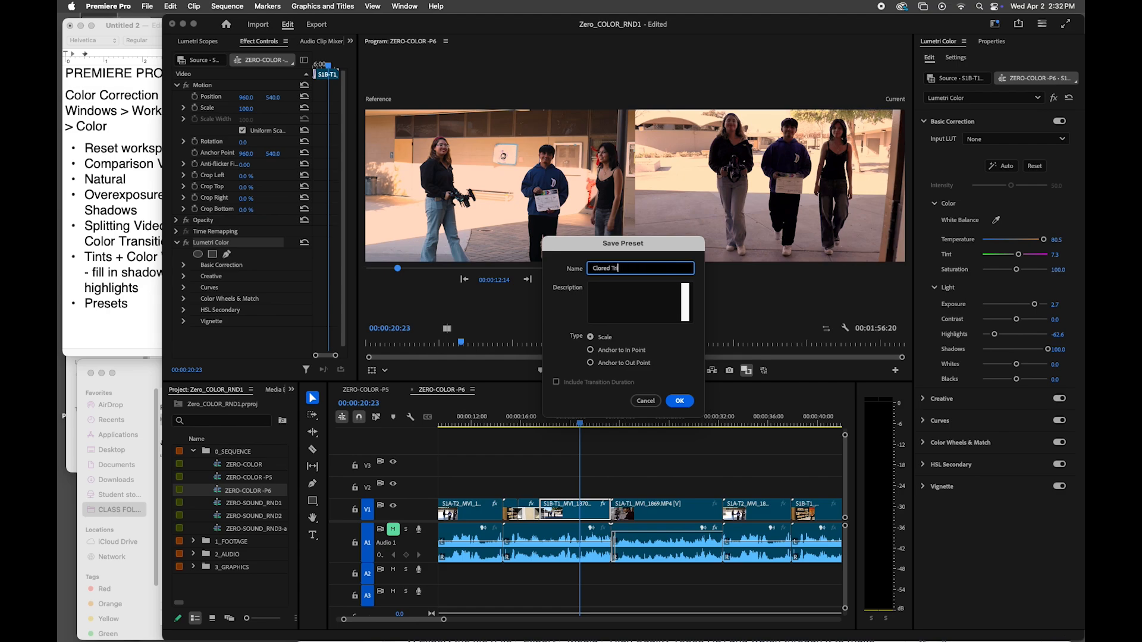
left_click(672, 401)
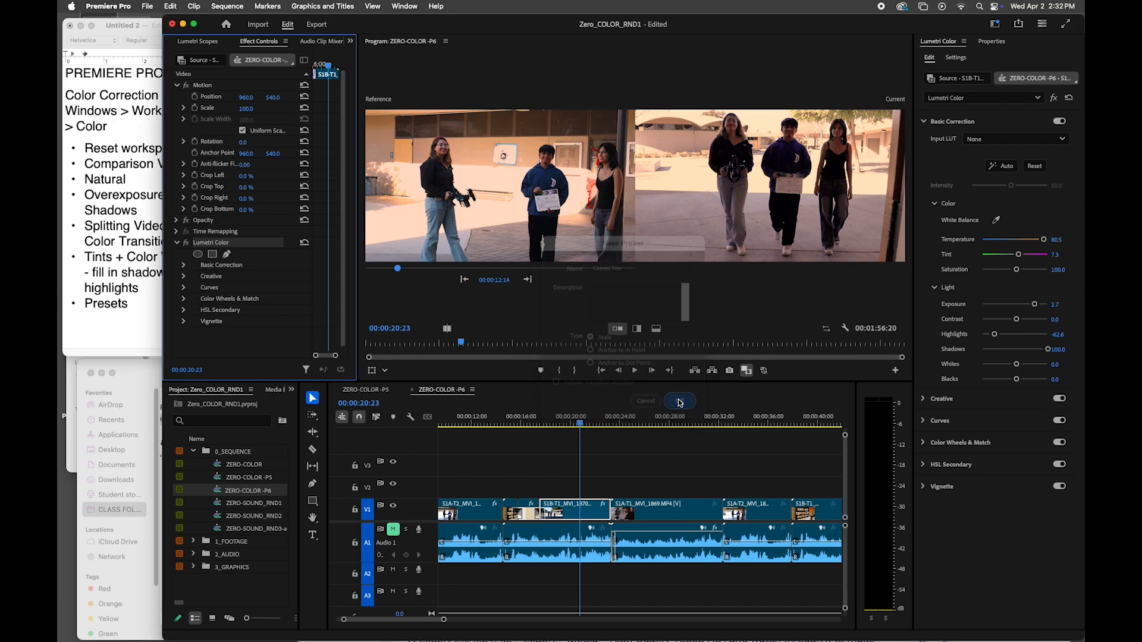
- Switch to the Effects workspace and select the Clored Trio preset in the Presets folder
left_click(995, 24)
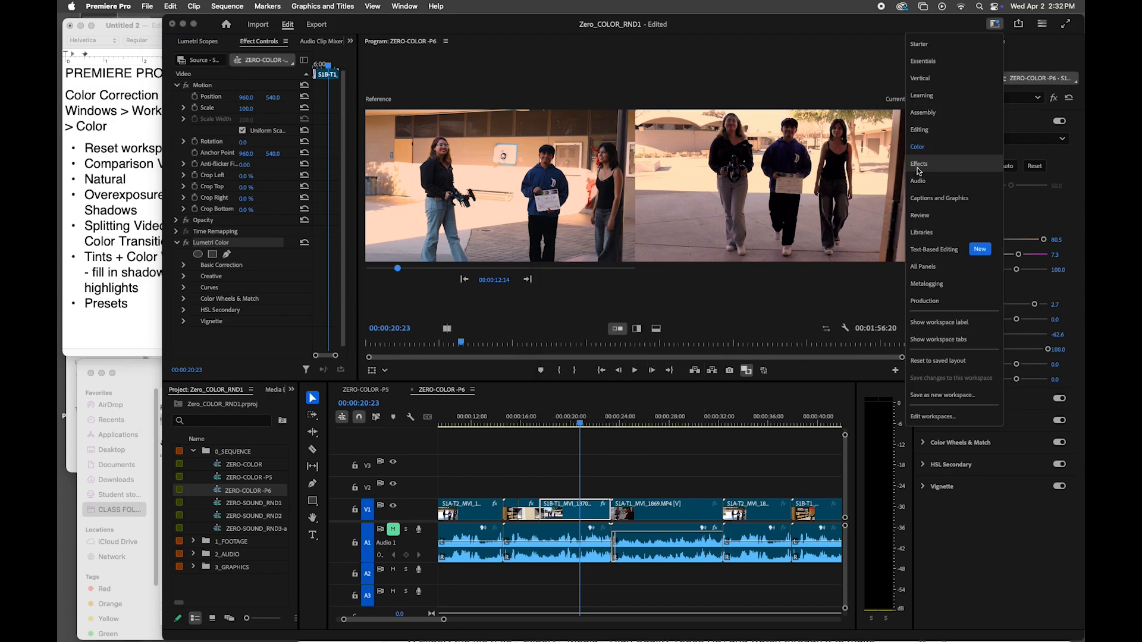
left_click(918, 164)
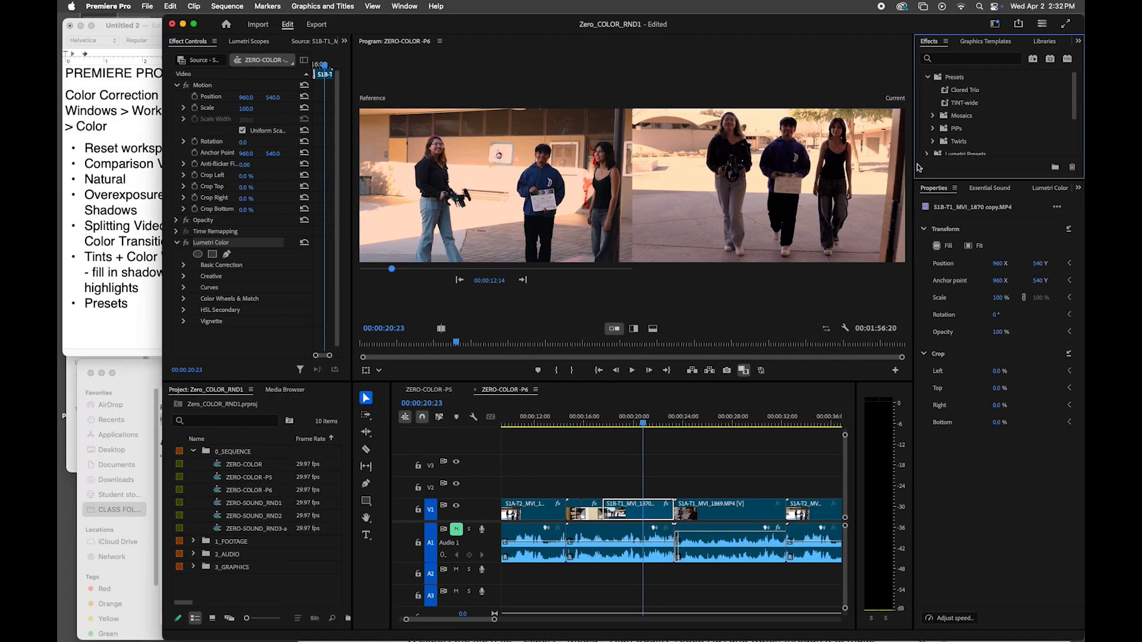
left_click(928, 76)
left_click(926, 77)
left_click(956, 93)
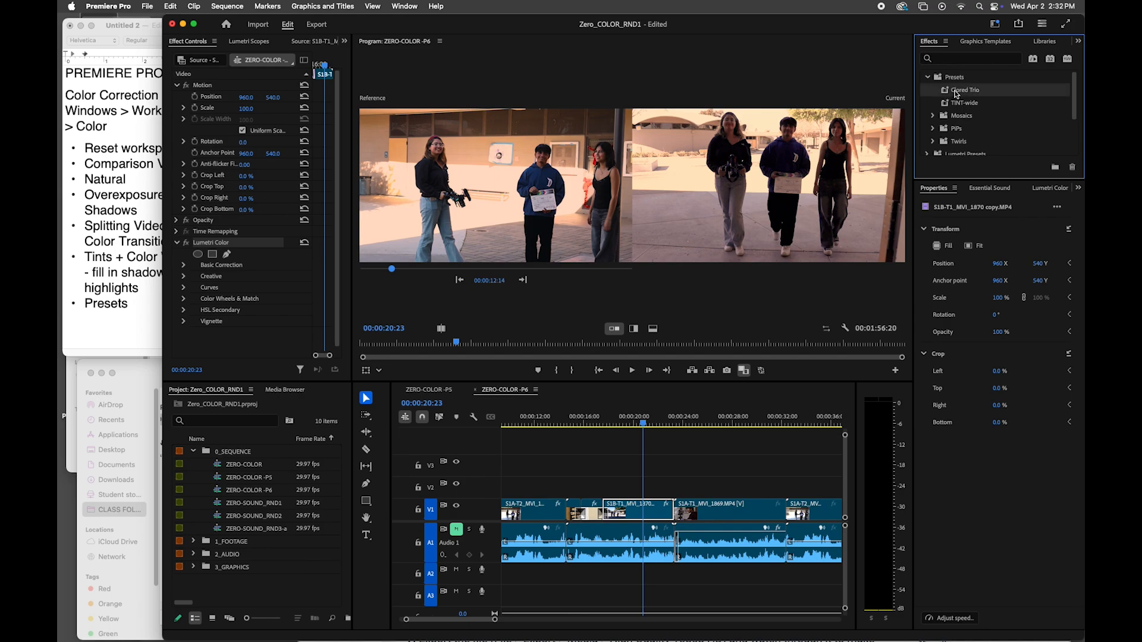
- Move the playhead to 00:00:33:19 and apply the Clored Trio preset to the S1A-T2_MVI_1871 clip there
left_click(455, 627)
left_click(802, 419)
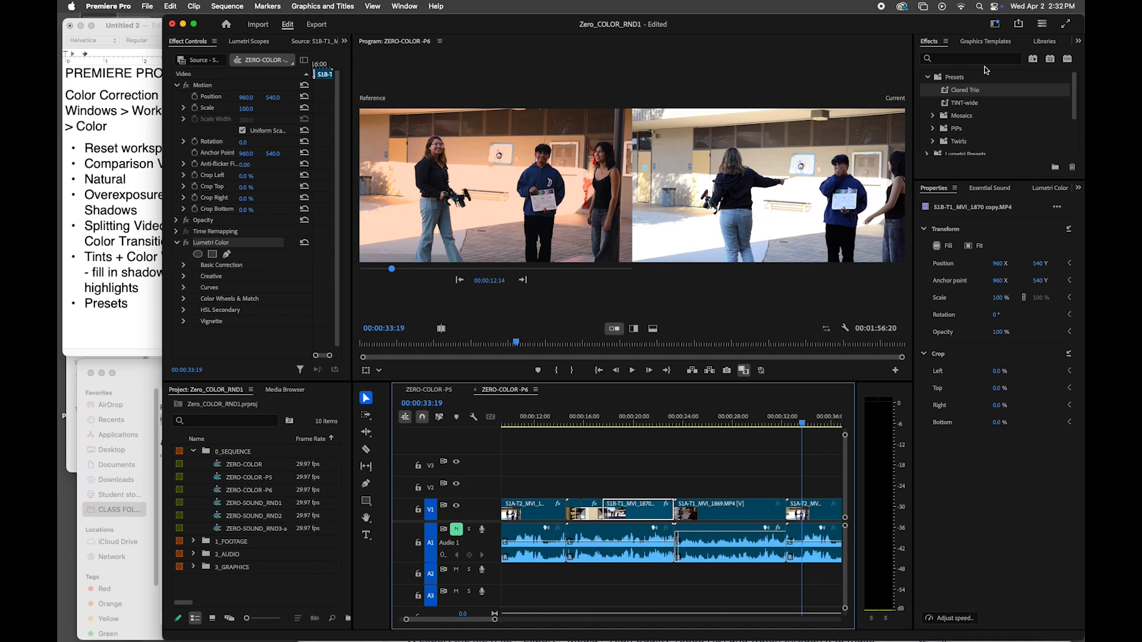
left_click_drag(968, 92, 806, 513)
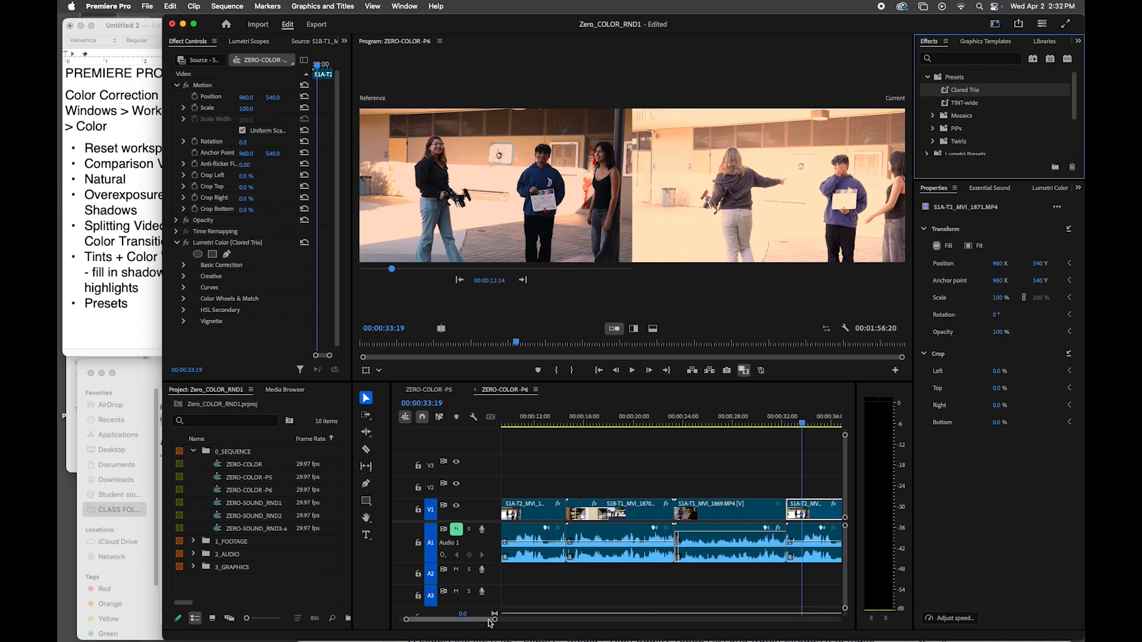
- Apply the Clored Trio preset to the S1B-T1_MVI_1870 clip at 00:00:44:23 and check its look at different points
left_click_drag(494, 622, 529, 620)
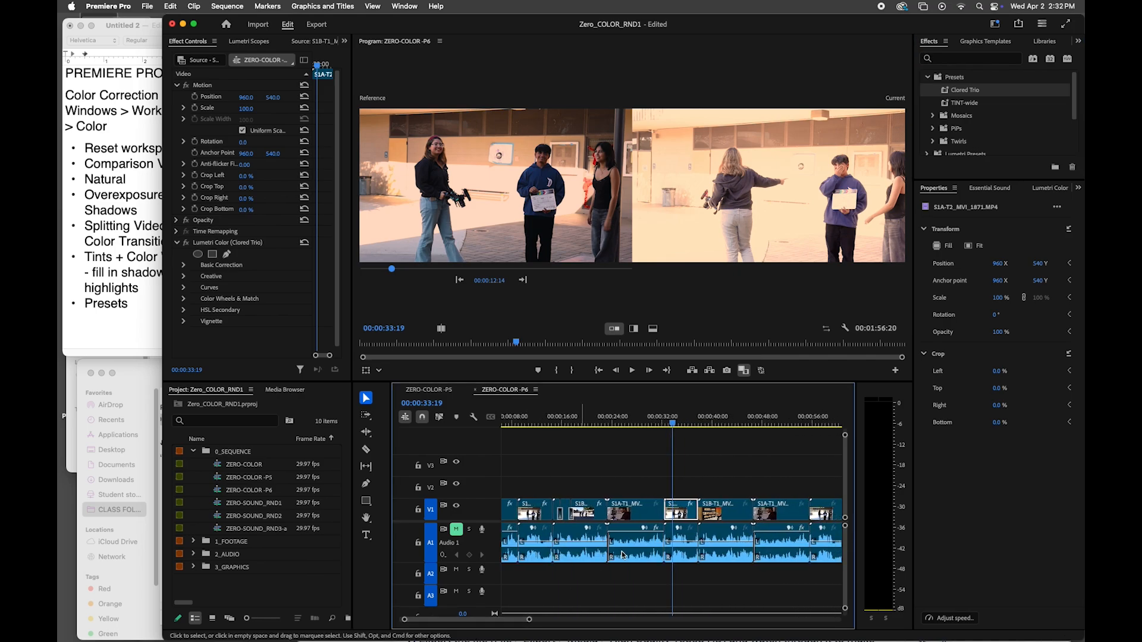
left_click(743, 423)
left_click_drag(963, 105, 730, 516)
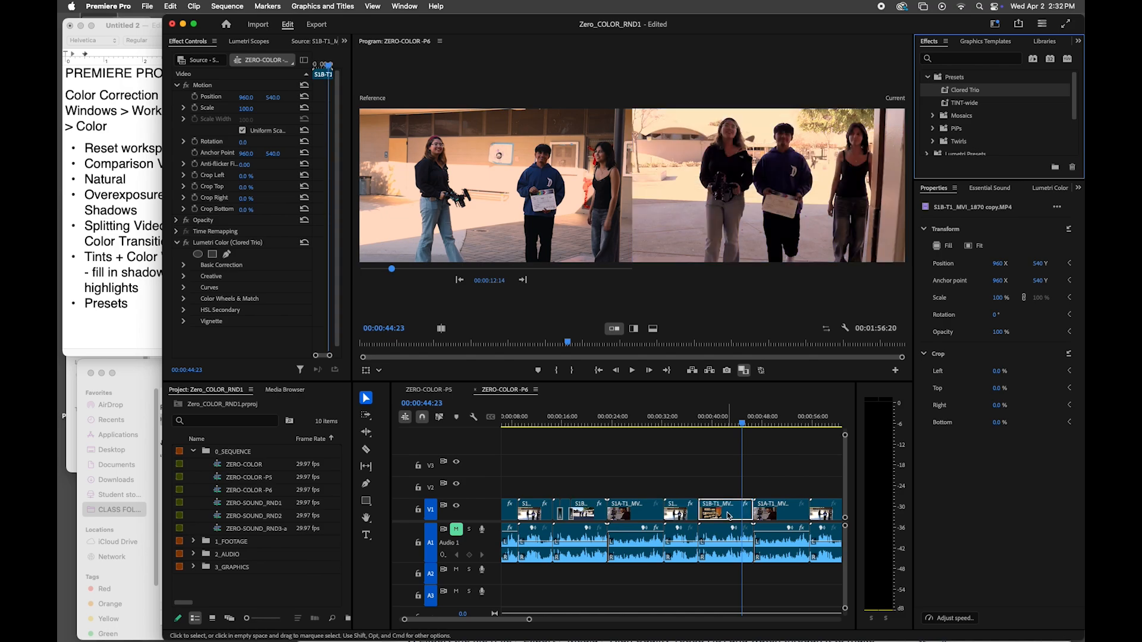
left_click(690, 423)
left_click(743, 423)
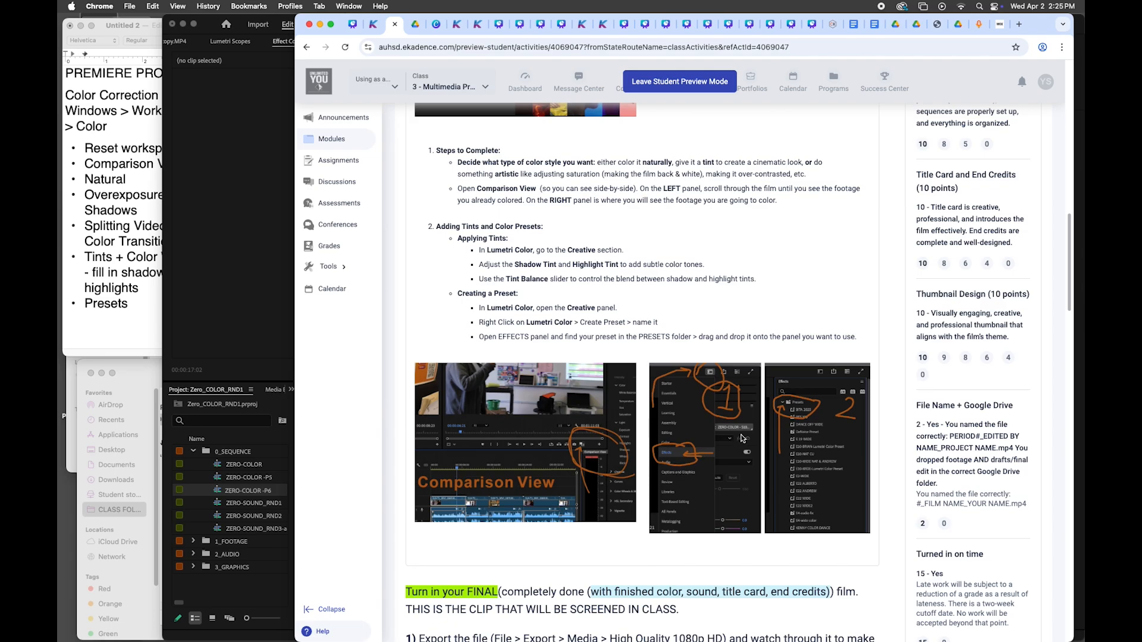
- Switch from the browser's assignment page back to the ZERO-COLOR -P6 sequence in Premiere Pro
left_click(223, 321)
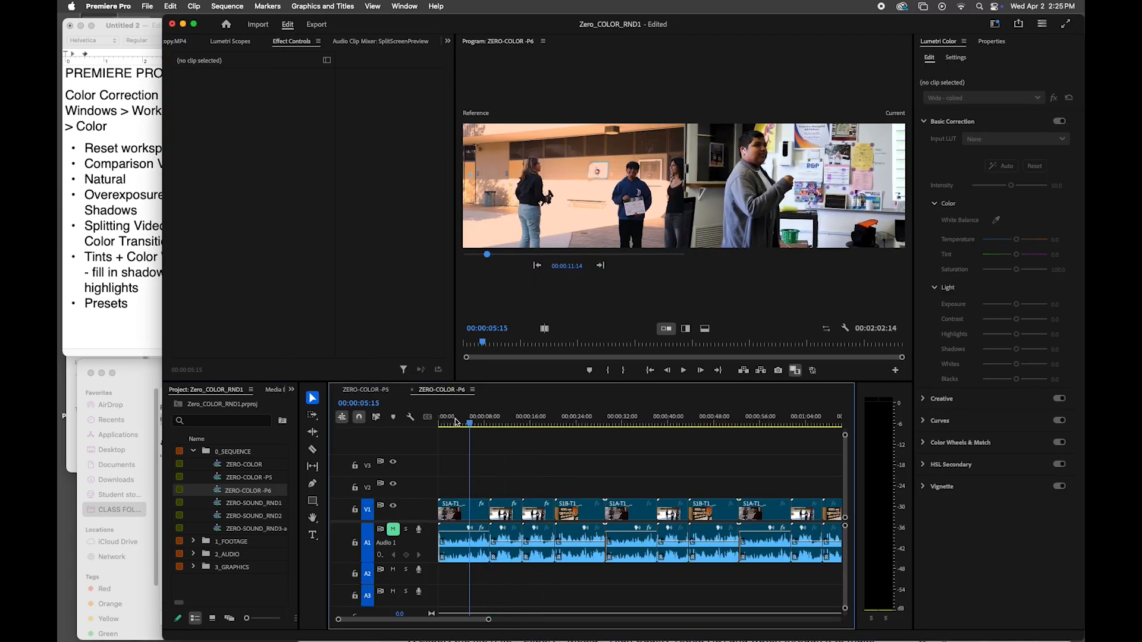